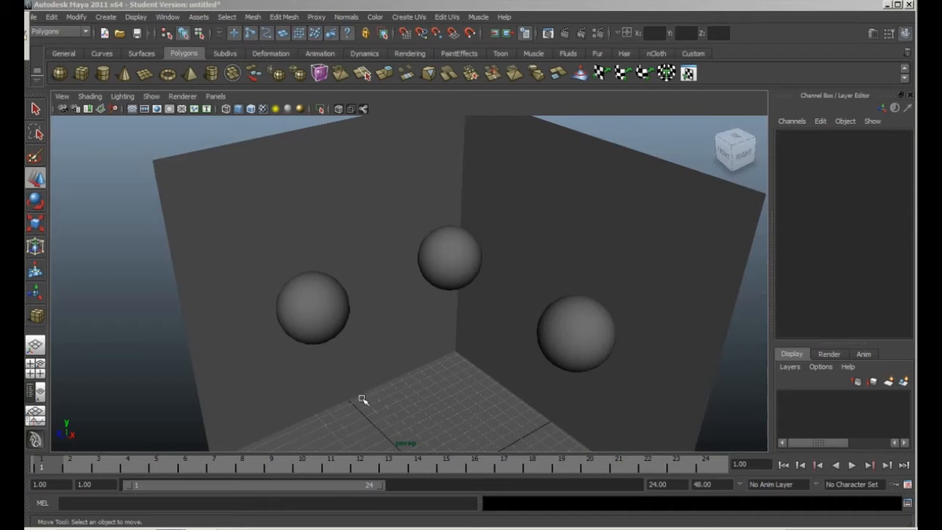
# - Select the spheres and the room cube one after another to examine the objects in the scene
pyautogui.click(330, 311)
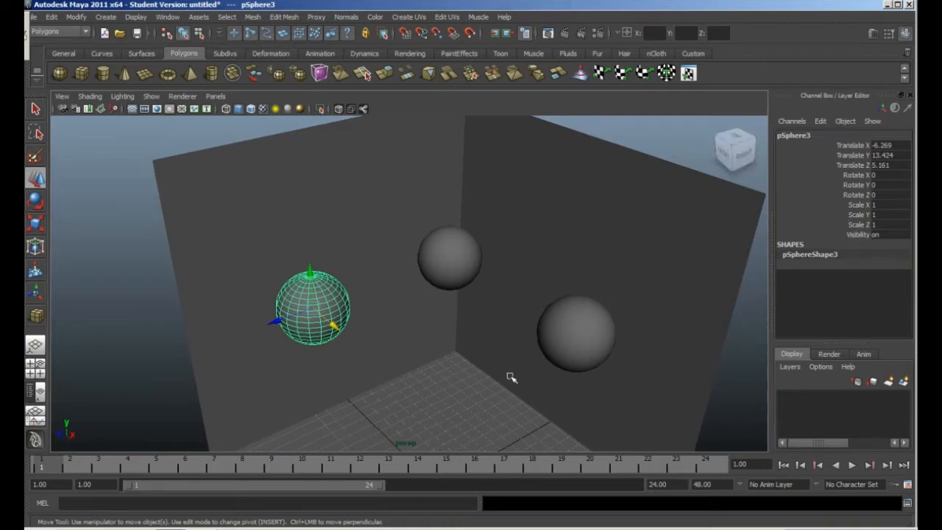
pyautogui.click(587, 209)
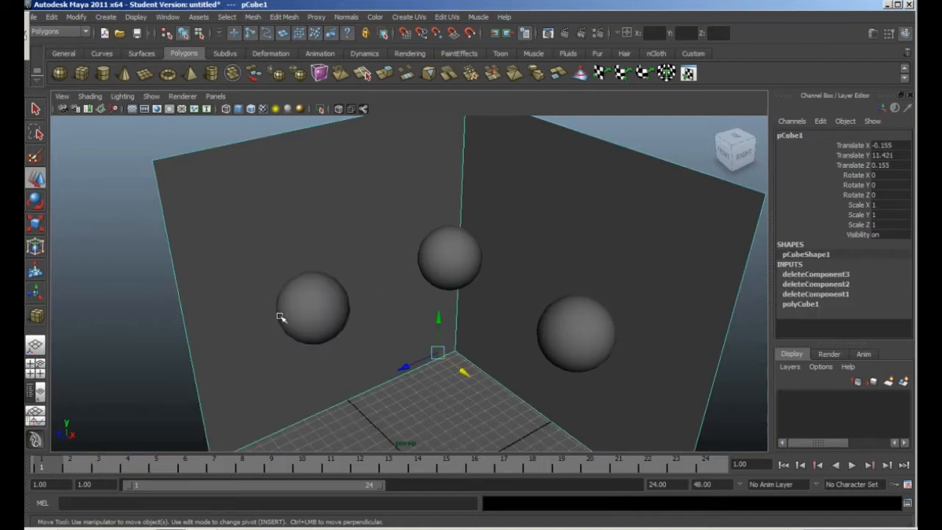
pyautogui.click(302, 309)
pyautogui.click(466, 262)
pyautogui.click(558, 312)
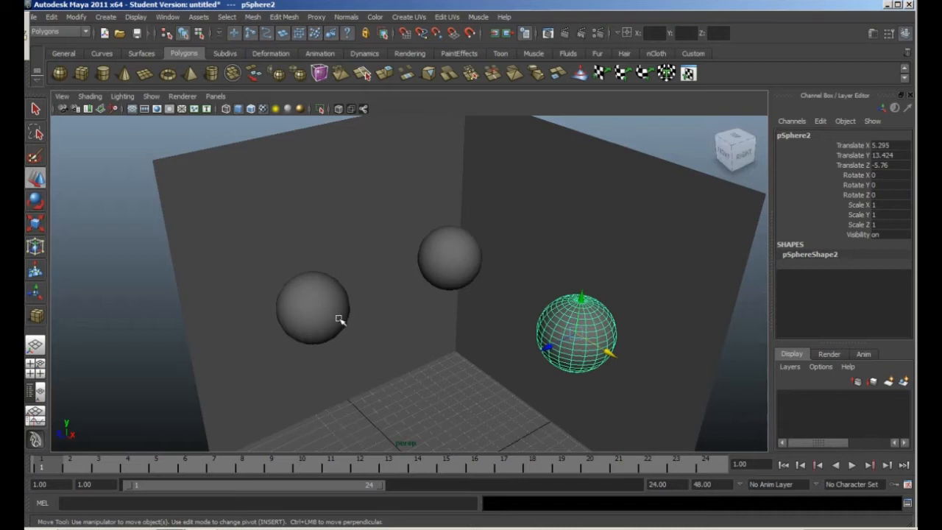
# - Show the object attributes and examine which shading group and material each sphere and the room cube use
pyautogui.click(872, 34)
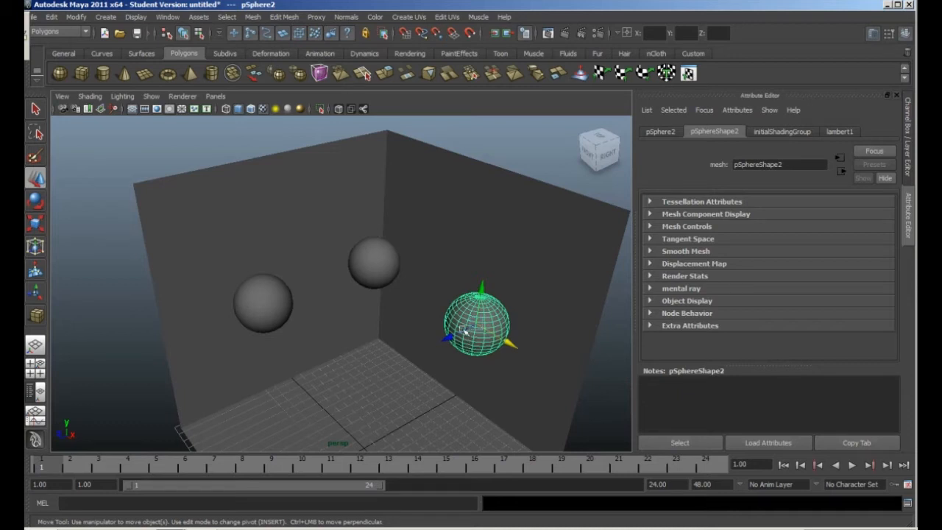
pyautogui.click(388, 266)
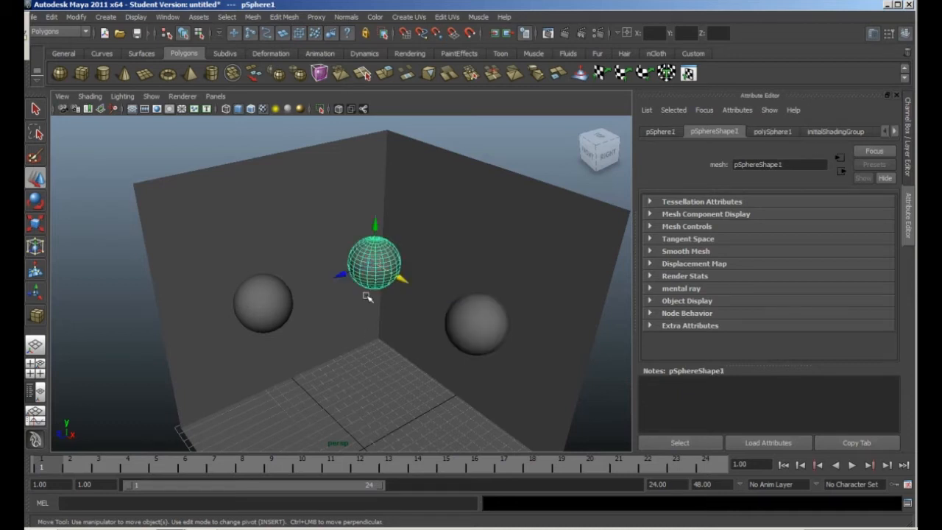
pyautogui.click(895, 131)
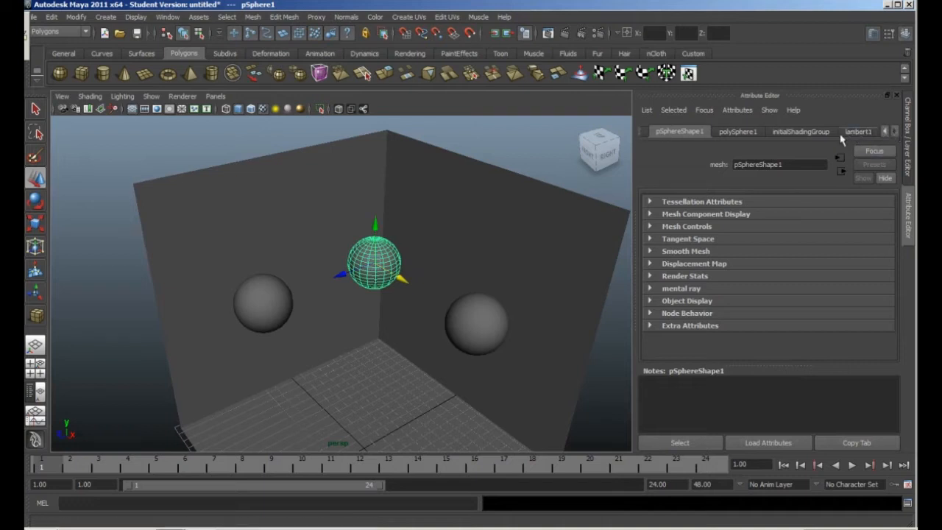
pyautogui.click(478, 322)
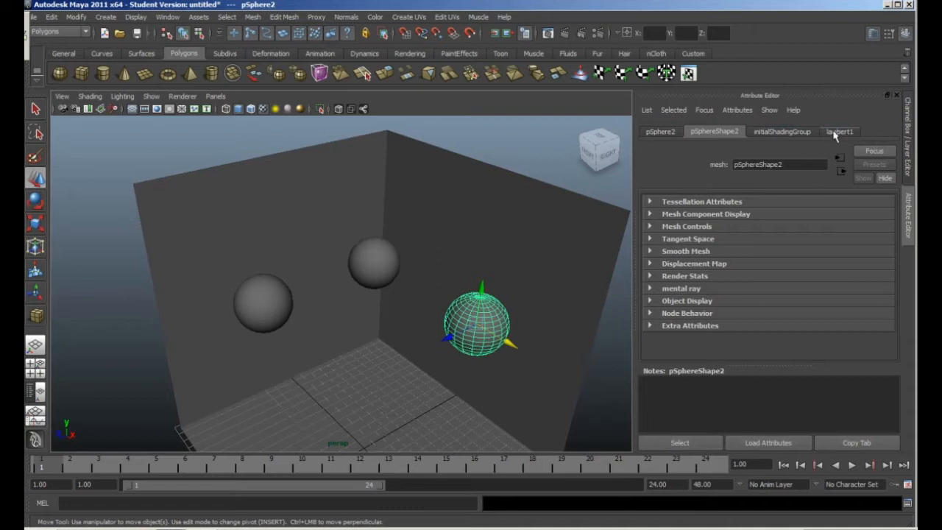
pyautogui.click(364, 252)
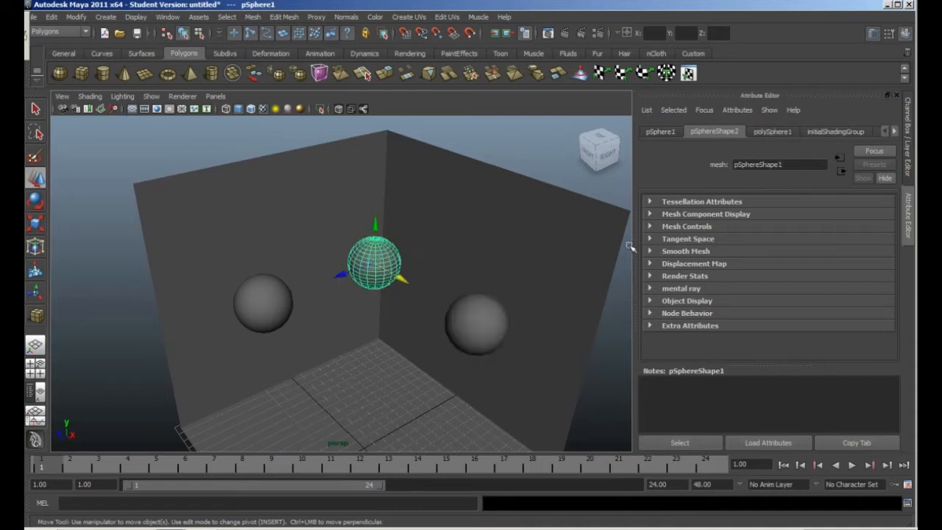
pyautogui.click(895, 131)
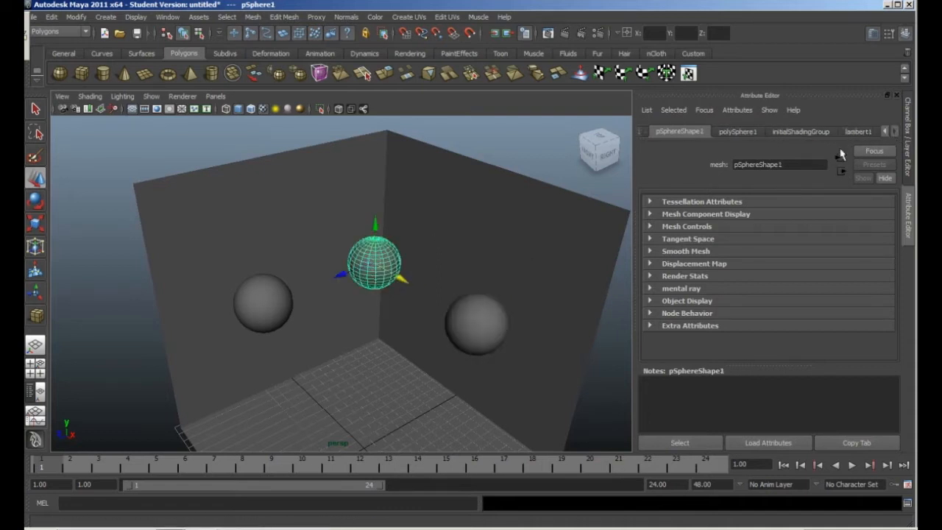
pyautogui.click(266, 302)
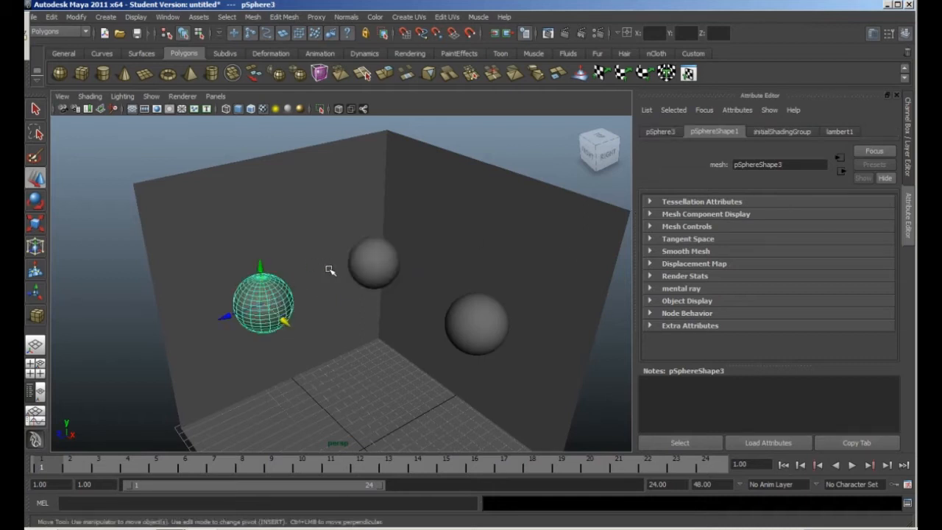
pyautogui.click(535, 265)
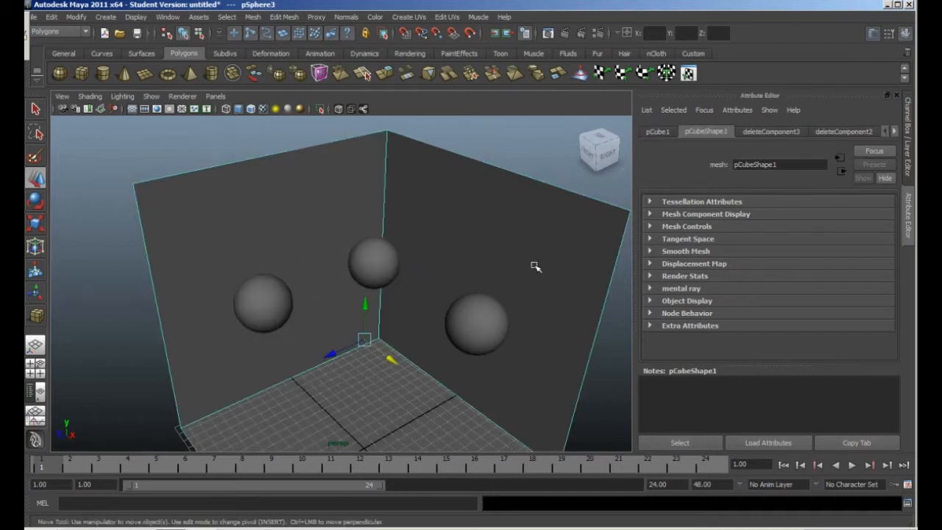
pyautogui.click(895, 131)
pyautogui.click(896, 131)
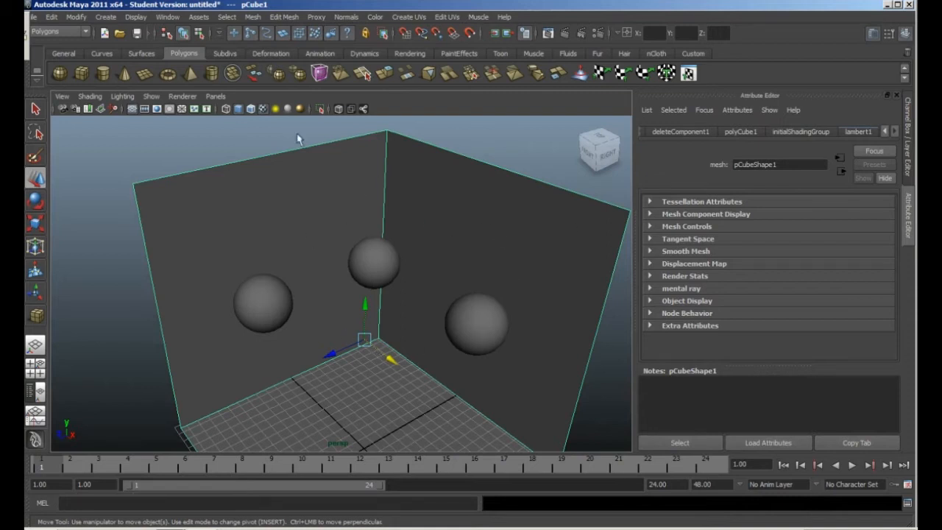
# - Open the Hypershade and reposition and enlarge its window to show more of the shader list
pyautogui.click(162, 17)
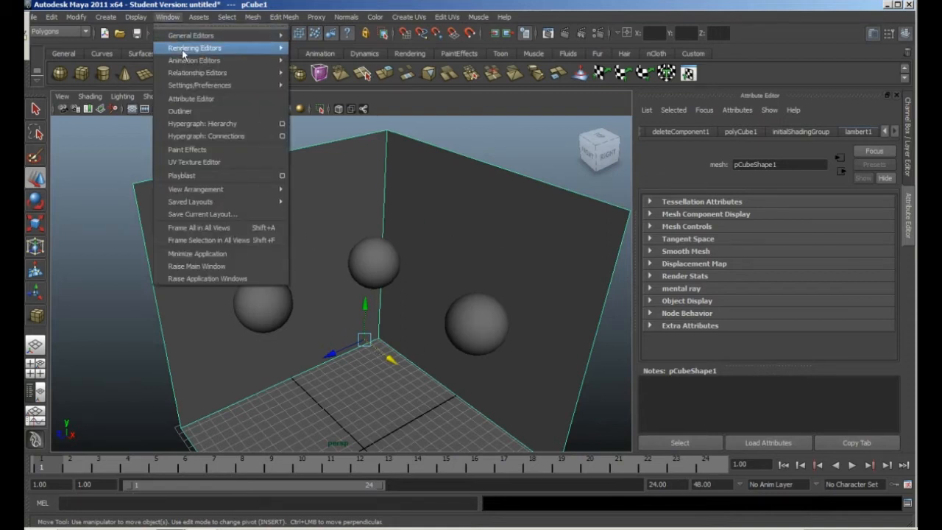
pyautogui.moveTo(183, 48)
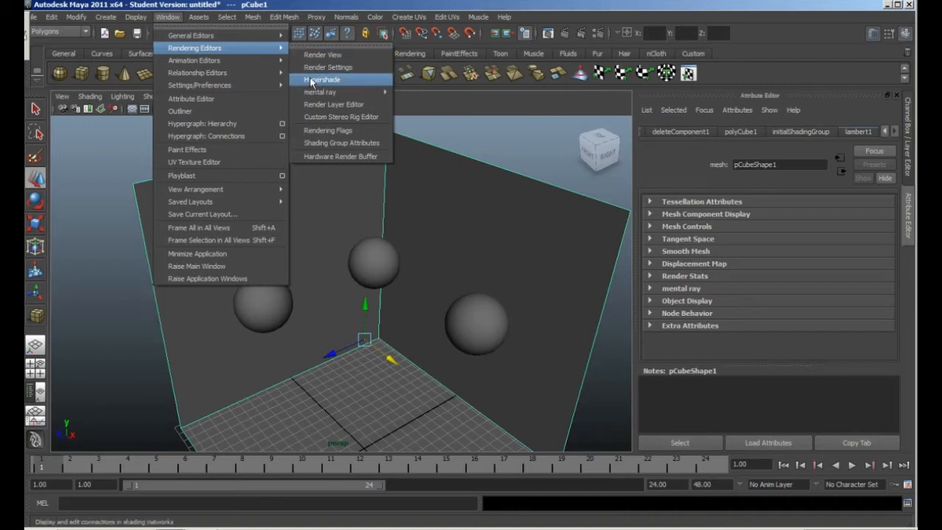
pyautogui.click(335, 82)
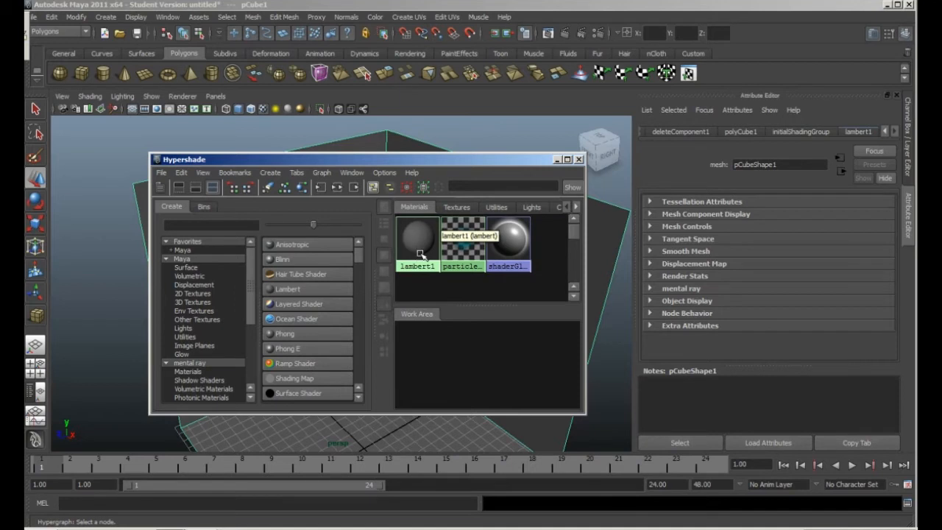
pyautogui.moveTo(353, 162); pyautogui.dragTo(266, 71)
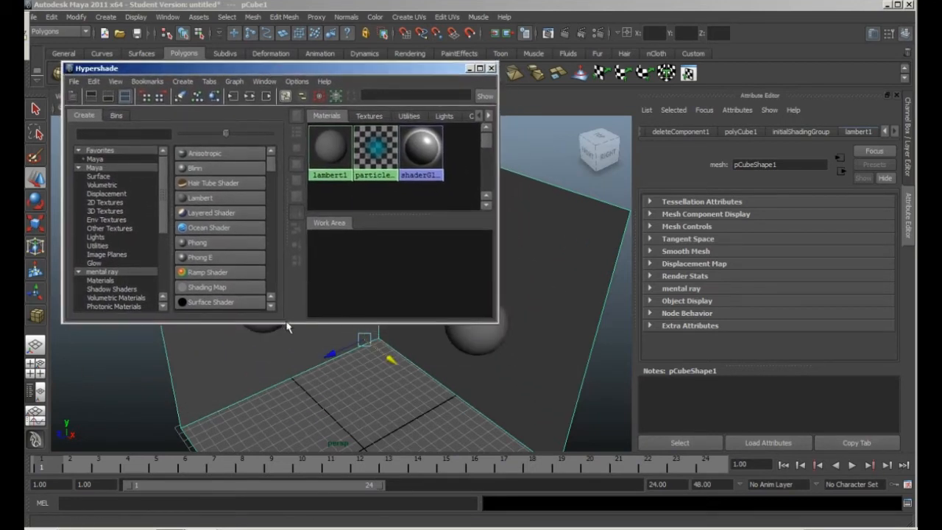
pyautogui.moveTo(288, 324); pyautogui.dragTo(290, 449)
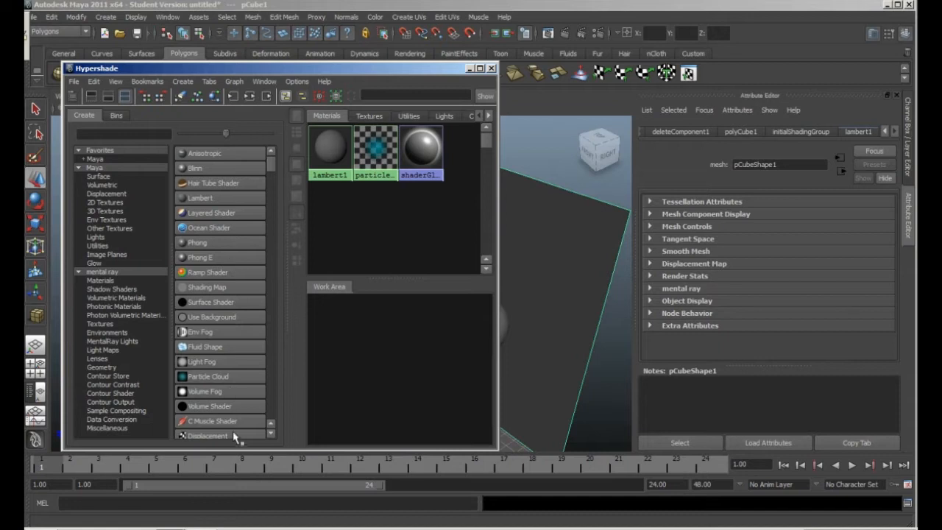
pyautogui.moveTo(274, 164)
pyautogui.mouseDown()
pyautogui.moveTo(259, 400)
pyautogui.moveTo(270, 164)
pyautogui.mouseUp()
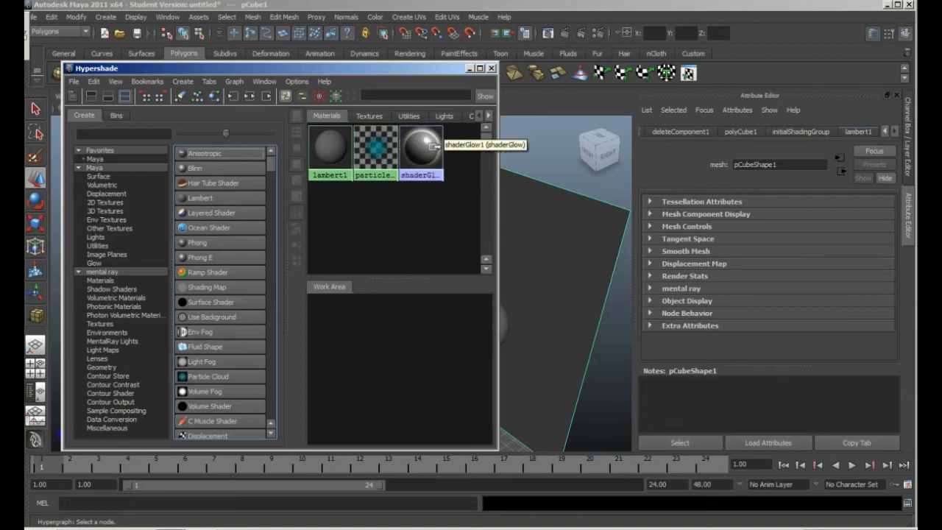
# - Add the lambert1 material to the Hypershade work area and graph its input and output connections
pyautogui.click(331, 151)
pyautogui.moveTo(331, 151); pyautogui.dragTo(364, 355, button='middle')
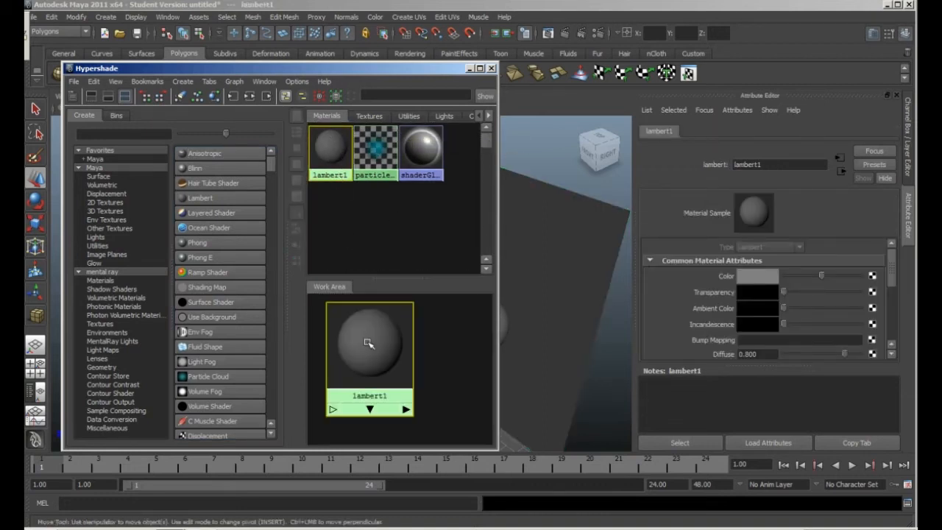
pyautogui.click(250, 96)
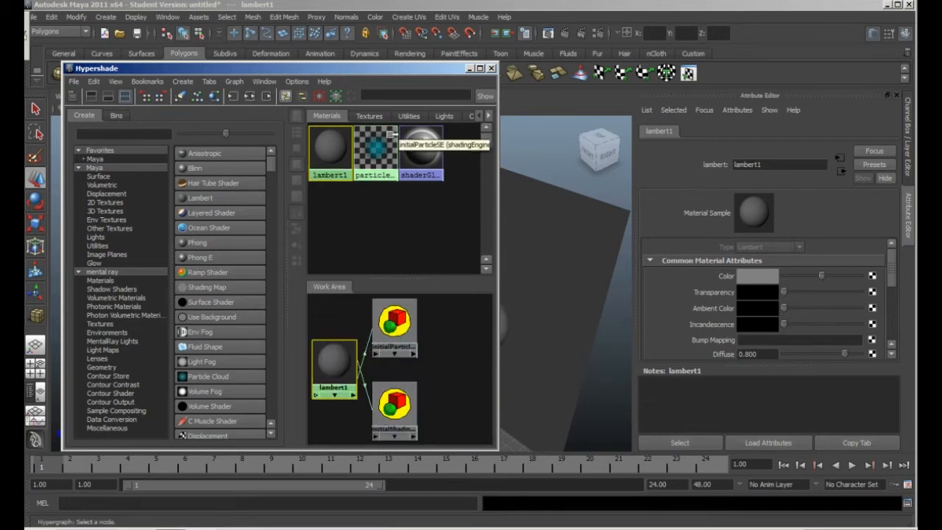
pyautogui.moveTo(426, 70); pyautogui.dragTo(422, 24)
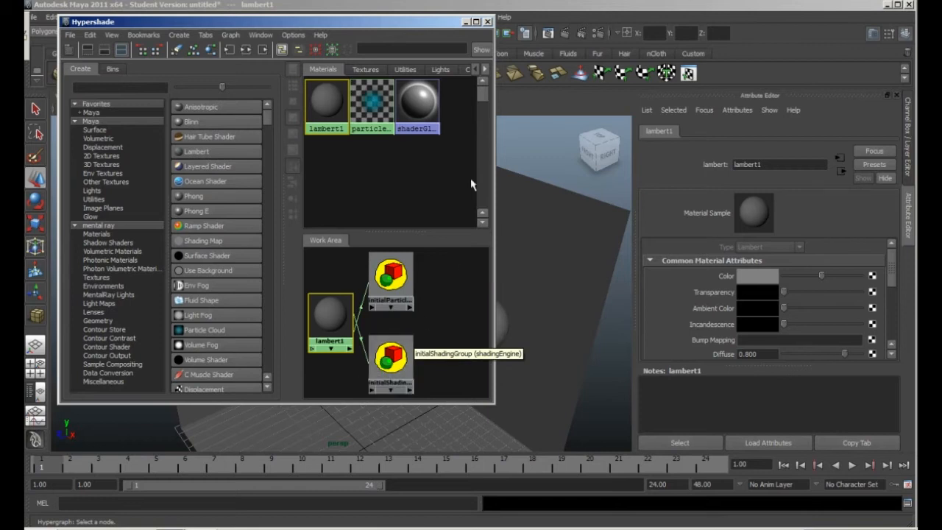
# - Try to assign lambert1's initialShadingGroup to the selection from a maximized Hypershade, and minimize the Hypershade
pyautogui.click(465, 22)
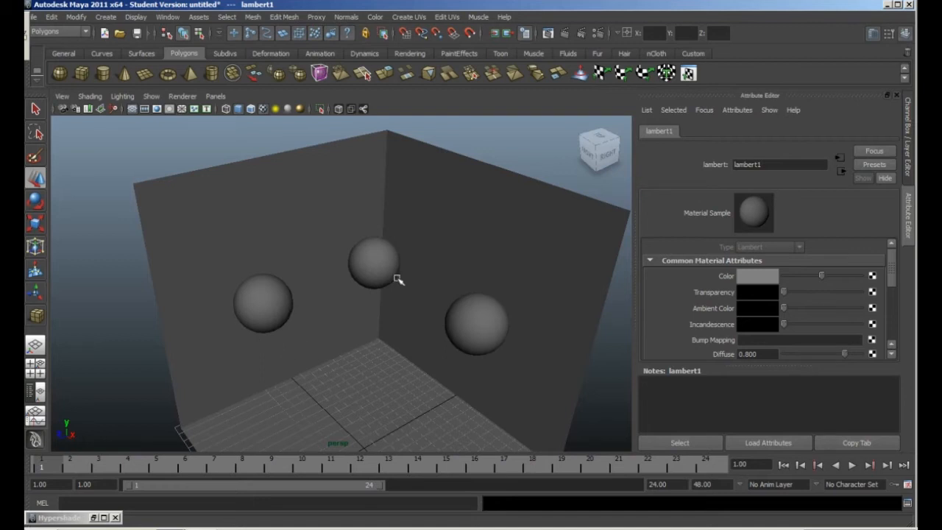
pyautogui.click(83, 519)
pyautogui.click(104, 518)
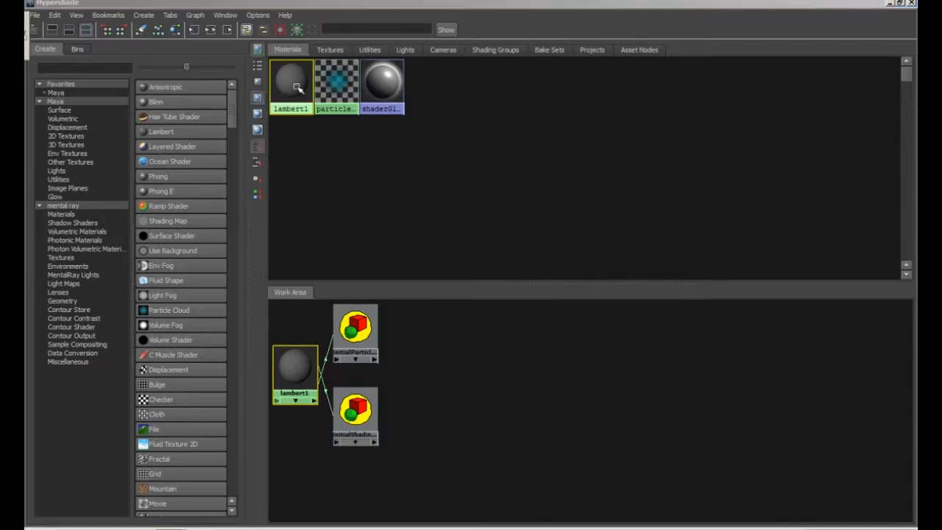
pyautogui.rightClick(296, 86)
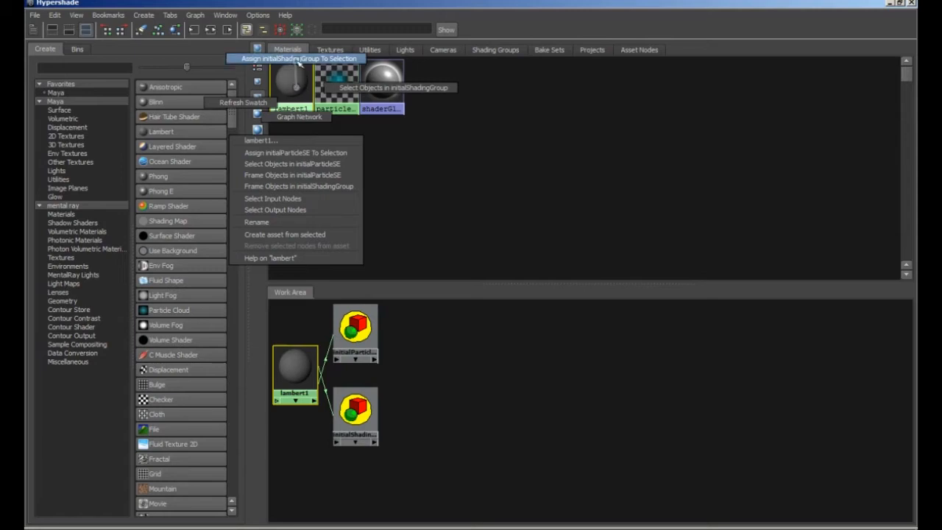
pyautogui.moveTo(298, 63); pyautogui.dragTo(297, 85, button='right')
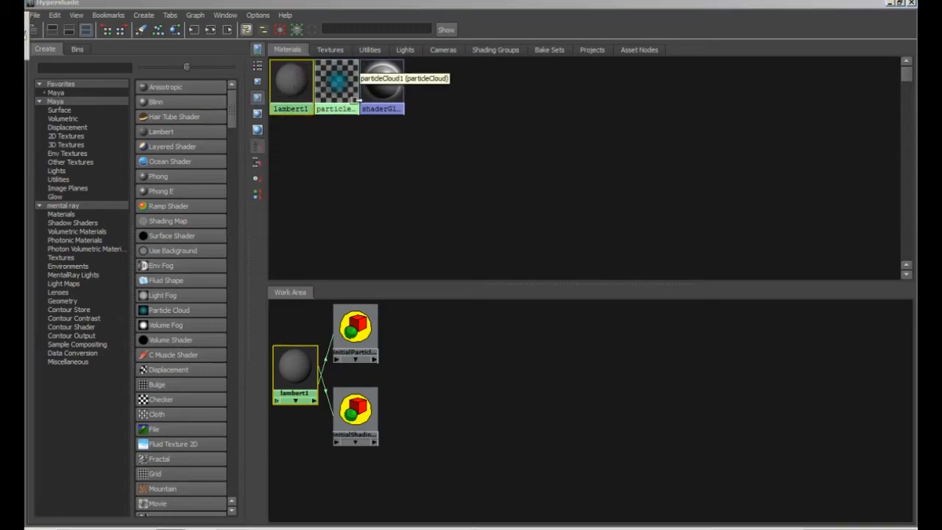
pyautogui.click(901, 5)
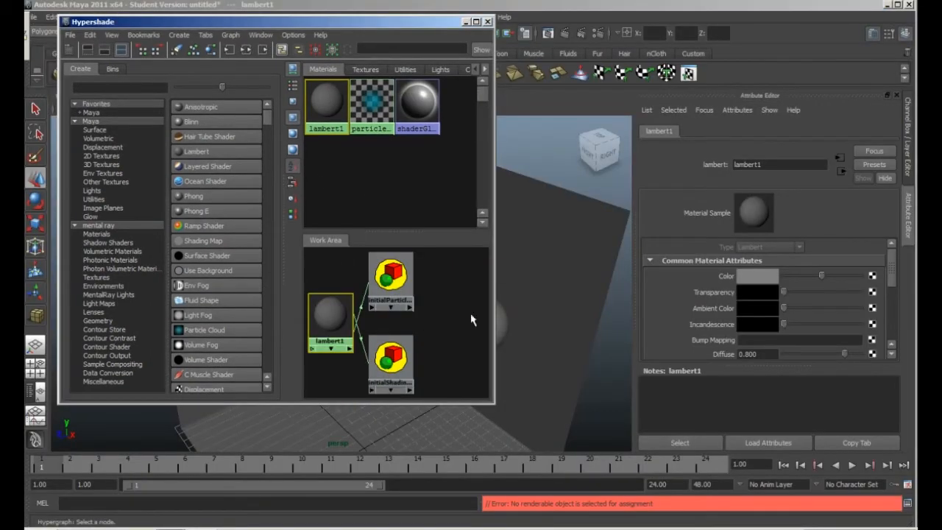
pyautogui.click(466, 23)
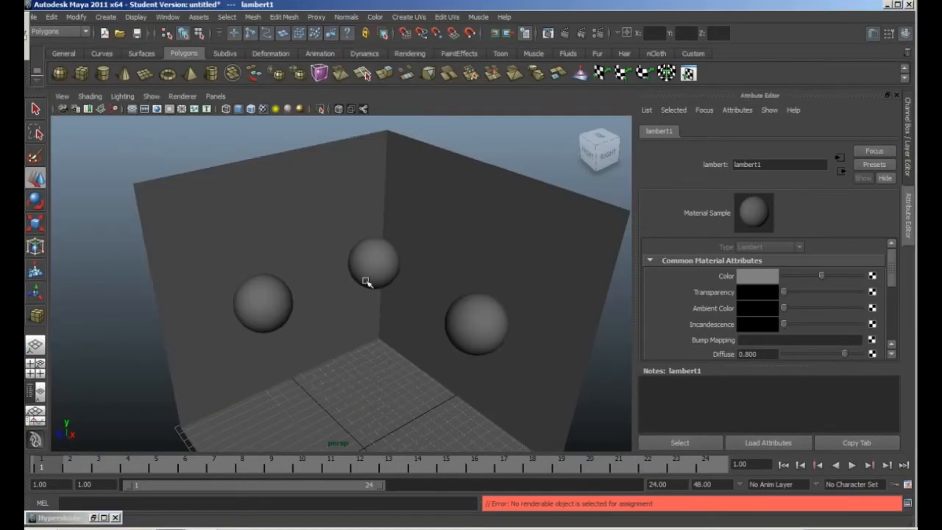
# - Assign a new Lambert material to the middle sphere near the room's corner
pyautogui.click(378, 261)
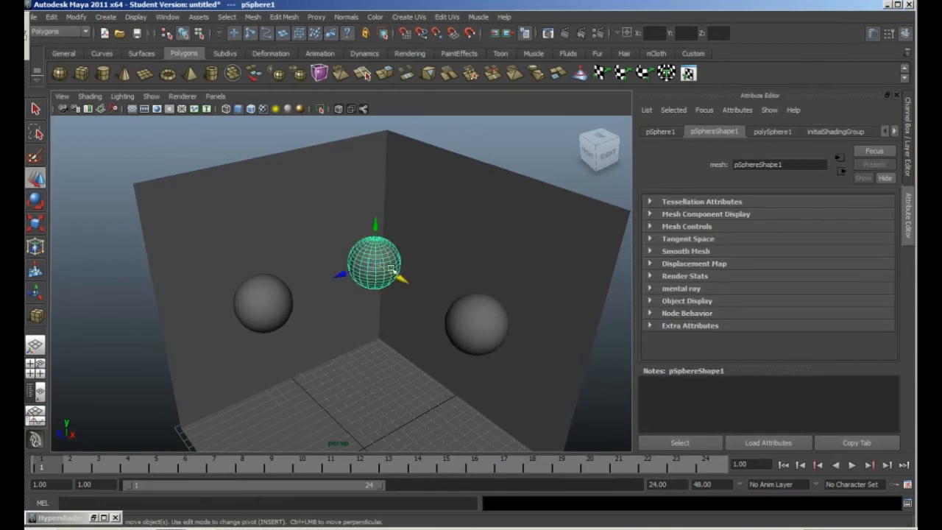
pyautogui.moveTo(383, 262); pyautogui.dragTo(406, 442, button='right')
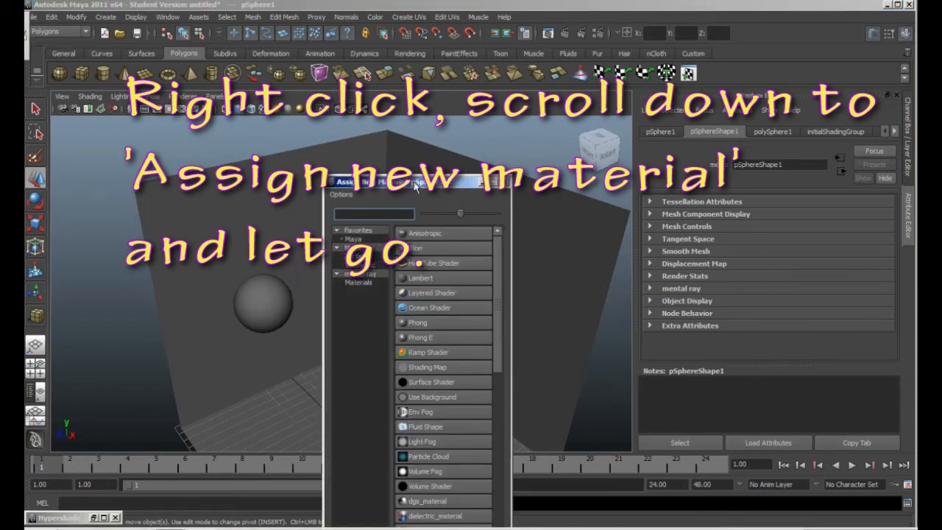
pyautogui.moveTo(415, 183); pyautogui.dragTo(544, 50)
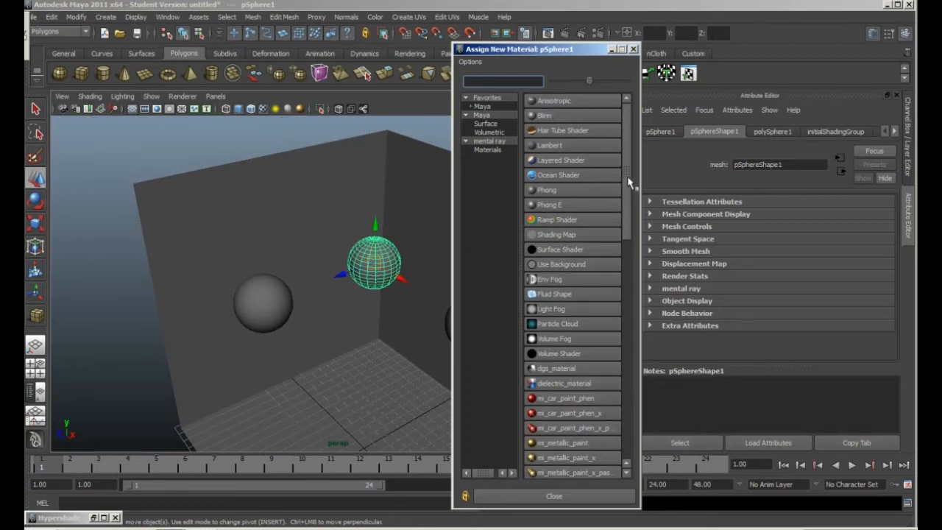
pyautogui.moveTo(633, 183); pyautogui.dragTo(630, 234)
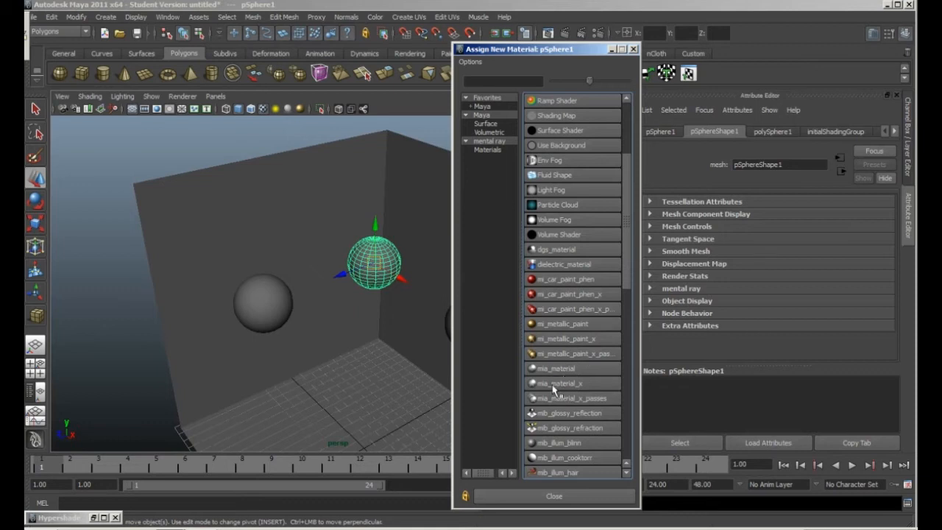
pyautogui.scroll(-4, 622, 234)
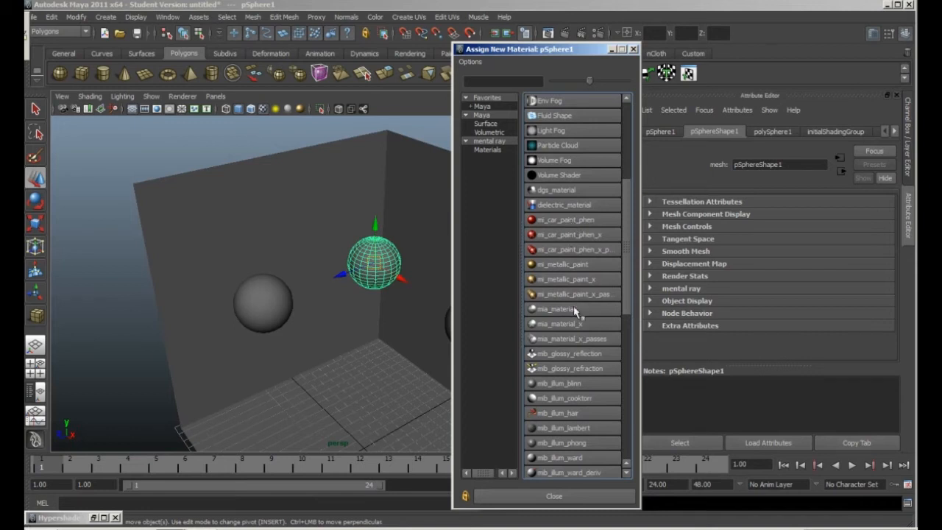
pyautogui.scroll(1, 629, 195)
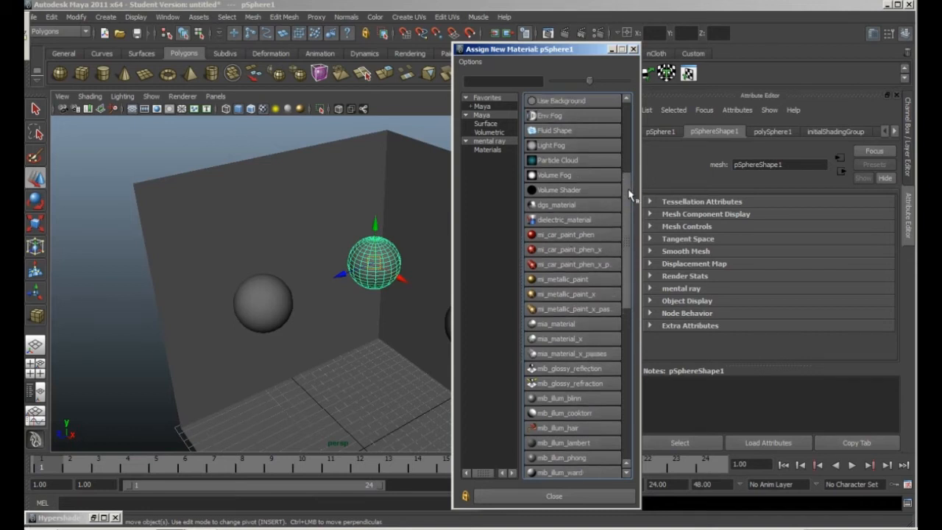
pyautogui.scroll(5, 630, 195)
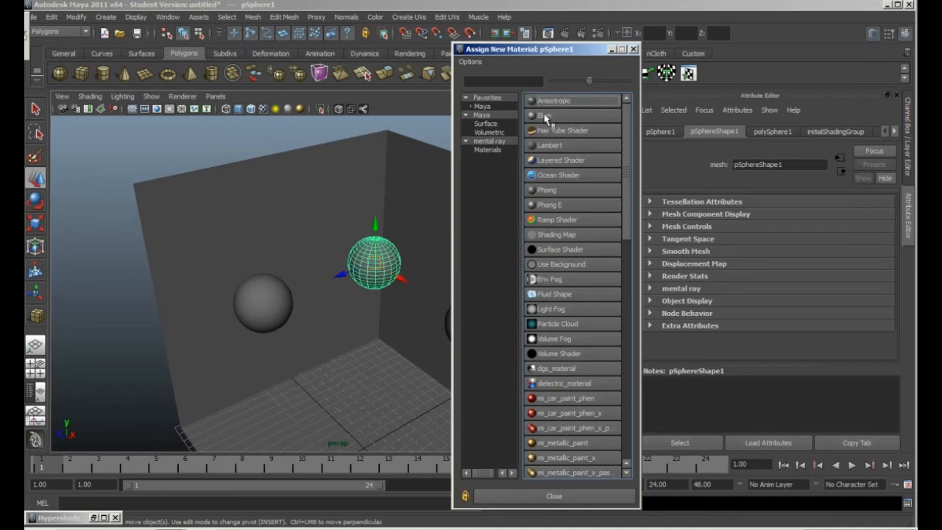
pyautogui.click(552, 145)
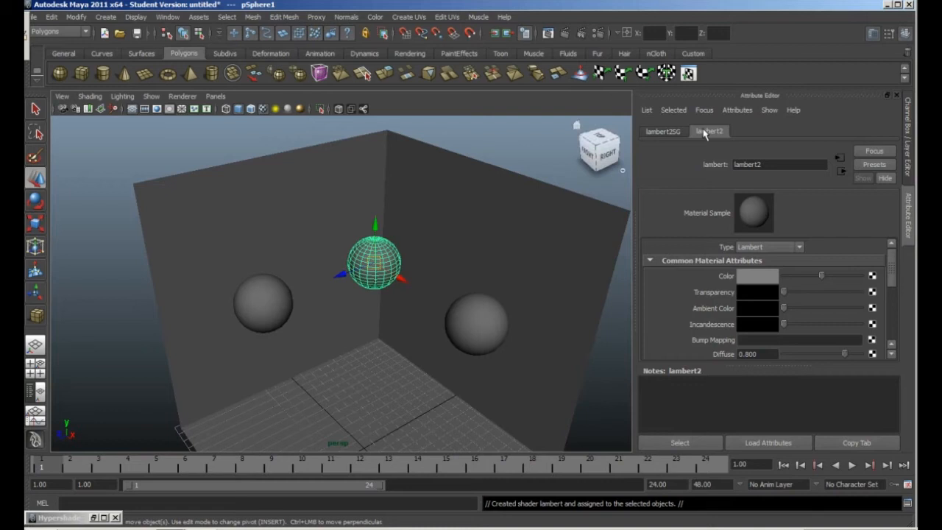
# - Rename the middle sphere's Lambert material as tex1 and set its color to yellow
pyautogui.doubleClick(770, 165)
pyautogui.press('BackSpace')
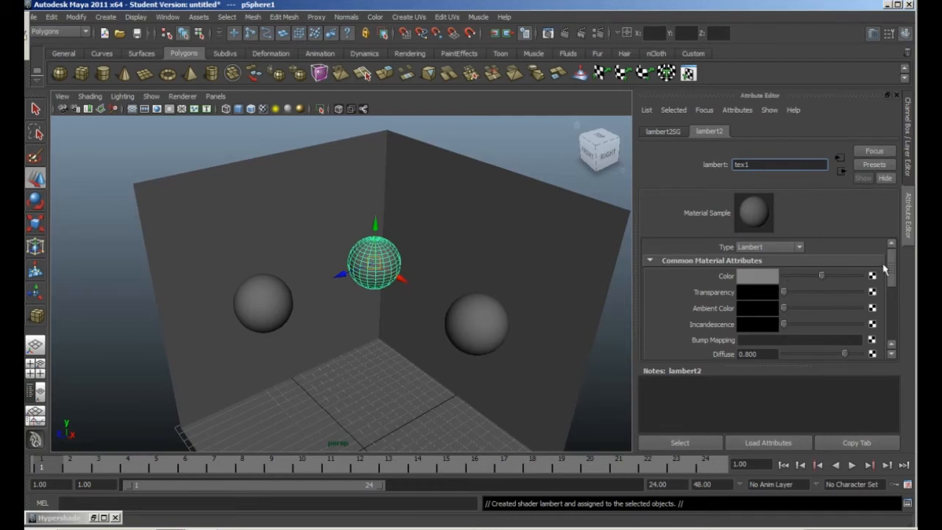
pyautogui.moveTo(885, 270); pyautogui.dragTo(876, 250)
pyautogui.click(758, 276)
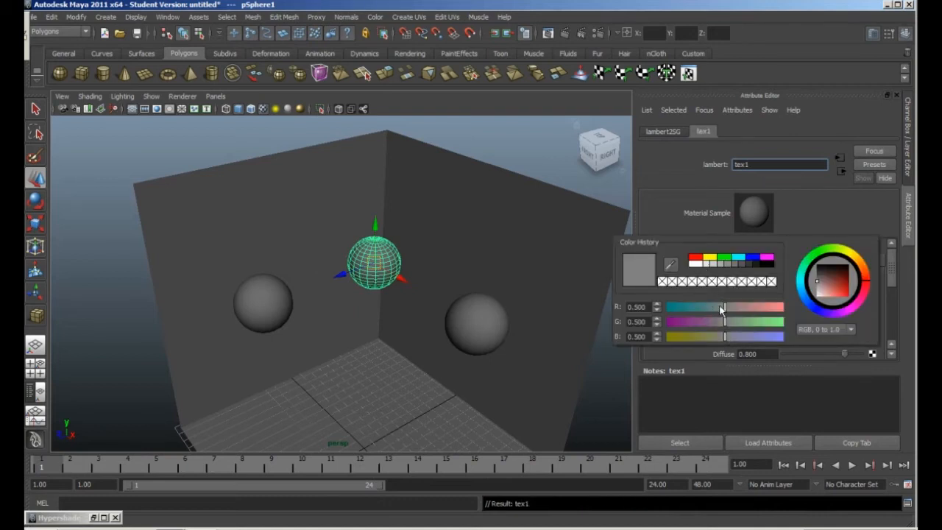
pyautogui.click(711, 259)
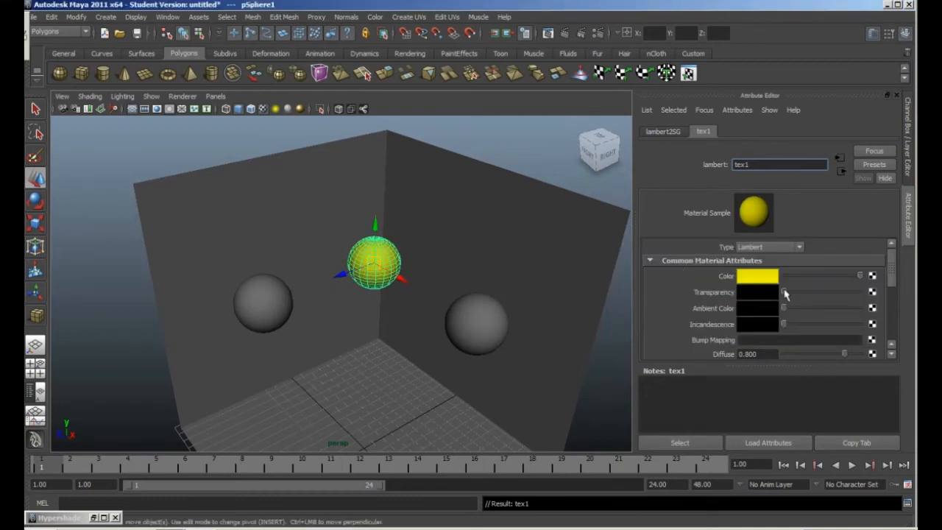
# - Raise tex1's transparency and incandescence slightly, and set its ambient color to red
pyautogui.moveTo(784, 293); pyautogui.dragTo(793, 310)
pyautogui.click(765, 311)
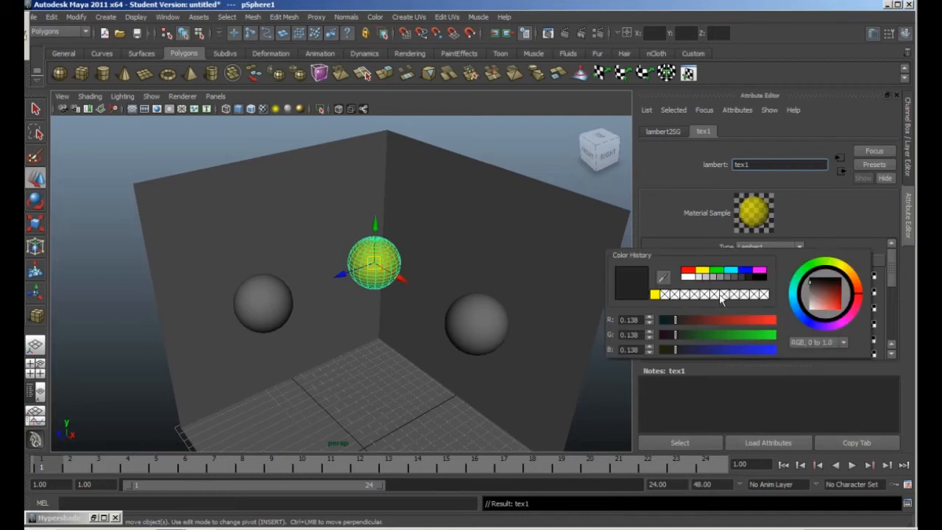
pyautogui.click(688, 273)
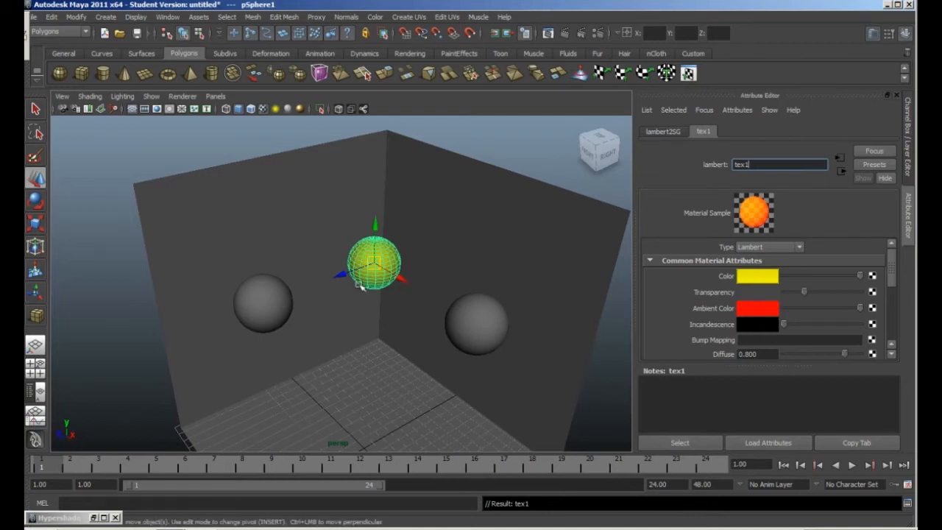
pyautogui.moveTo(784, 325); pyautogui.dragTo(795, 324)
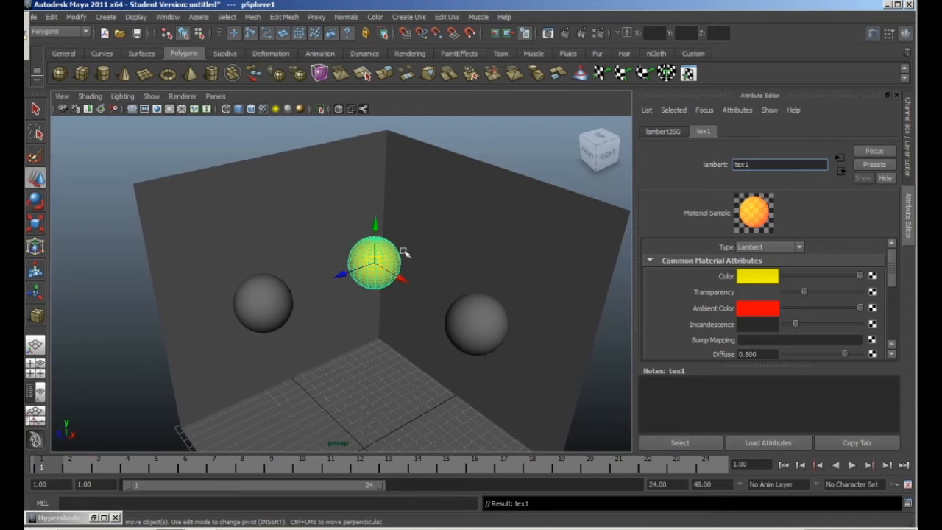
# - Frame the three spheres more closely in the perspective view and display the camera's resolution gate
pyautogui.keyDown('alt'); pyautogui.moveTo(416, 251); pyautogui.dragTo(335, 252); pyautogui.keyUp('alt')
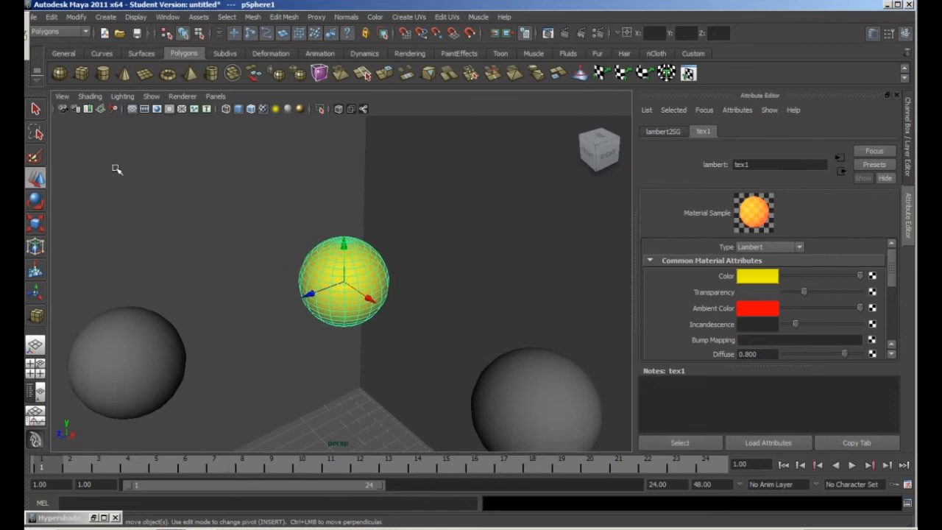
pyautogui.click(61, 99)
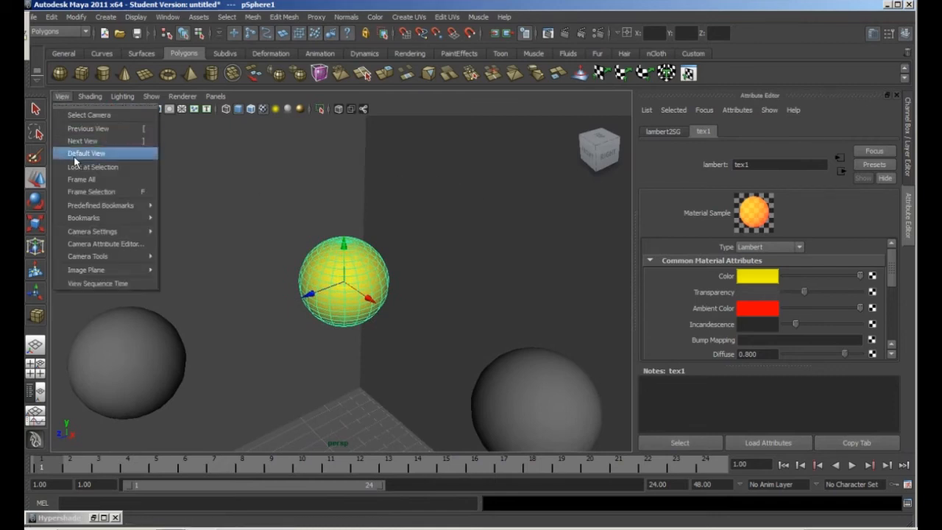
pyautogui.moveTo(125, 232)
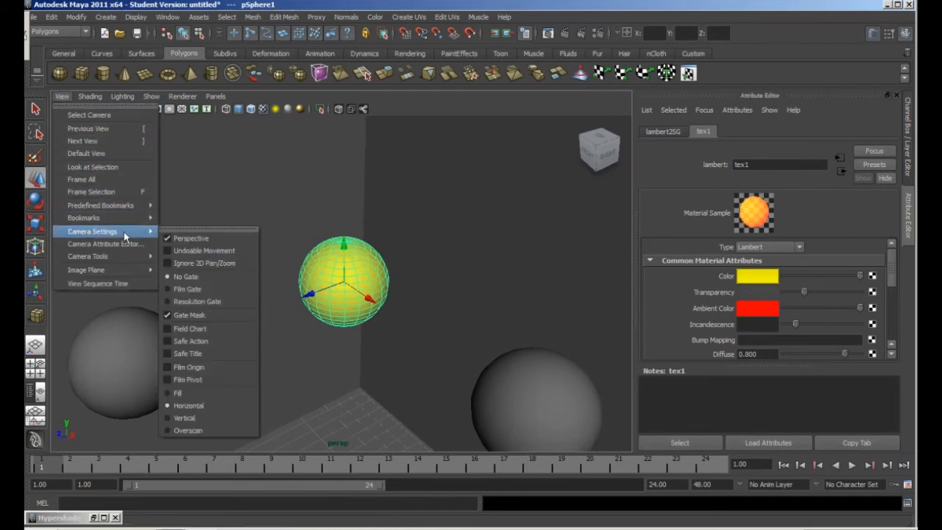
pyautogui.click(193, 302)
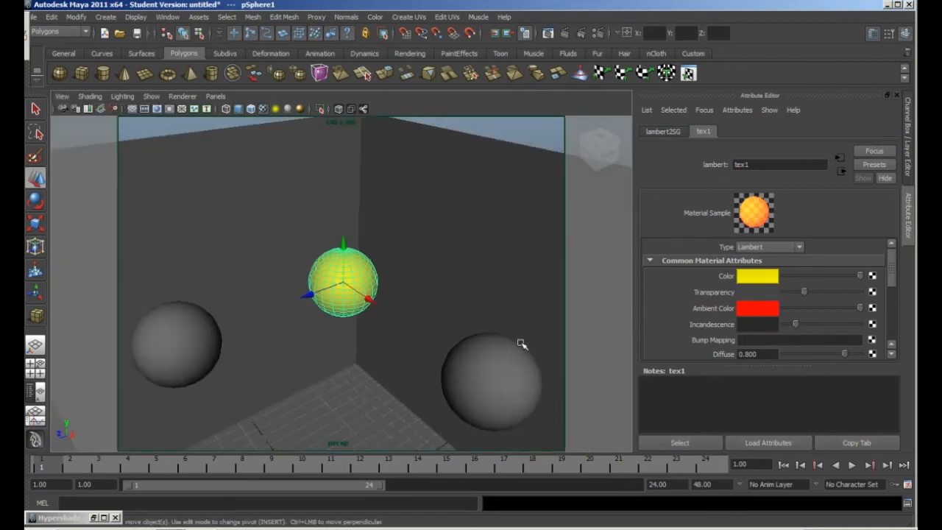
# - Render the current frame to check the tex1 material on the middle sphere, and close the render window
pyautogui.click(565, 39)
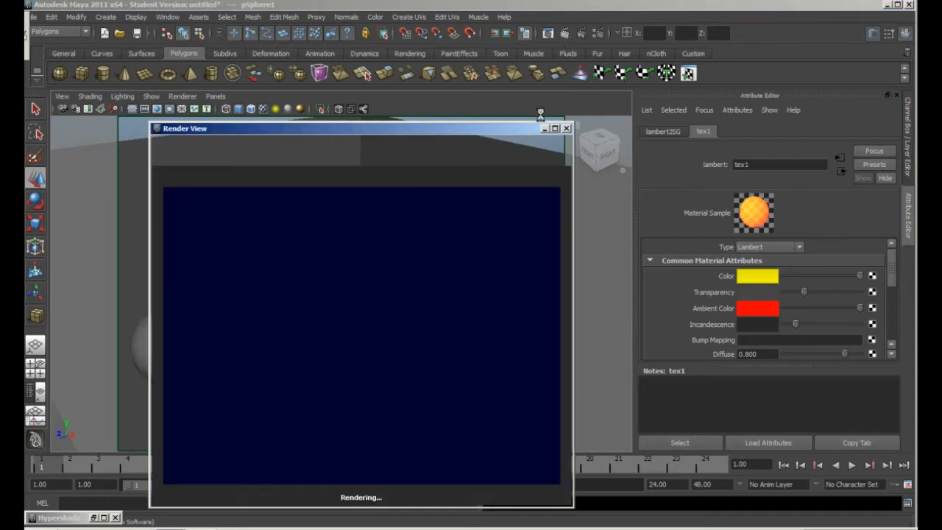
pyautogui.moveTo(418, 135); pyautogui.dragTo(423, 95)
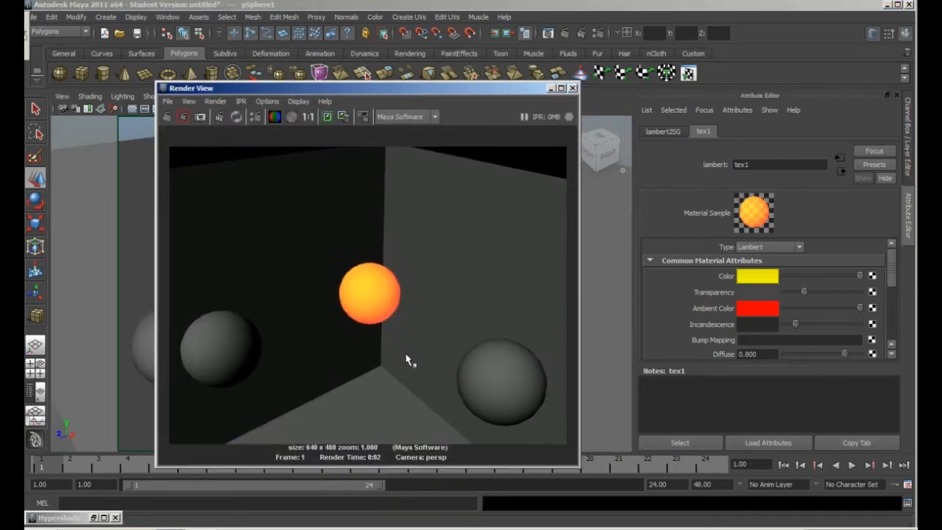
pyautogui.click(573, 87)
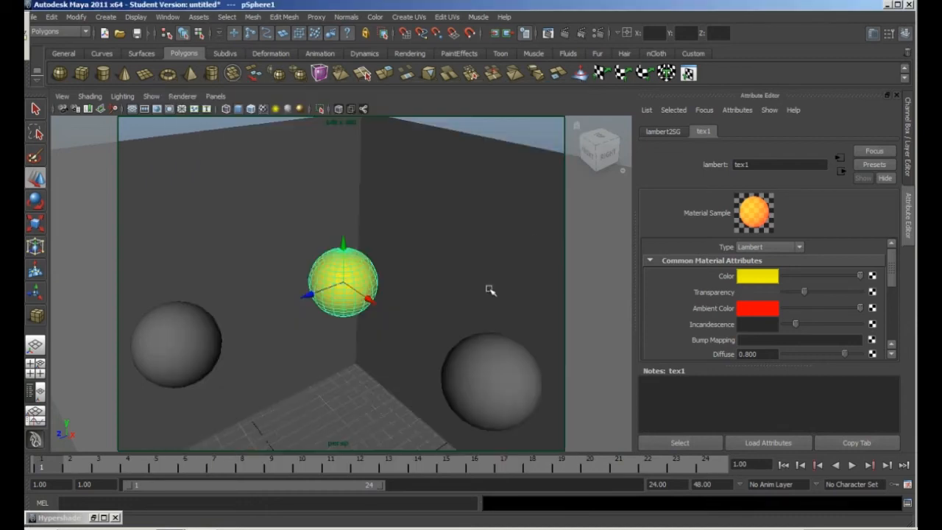
# - Assign a new Blinn material to the room's walls and floor and set its color to light grey
pyautogui.click(307, 204)
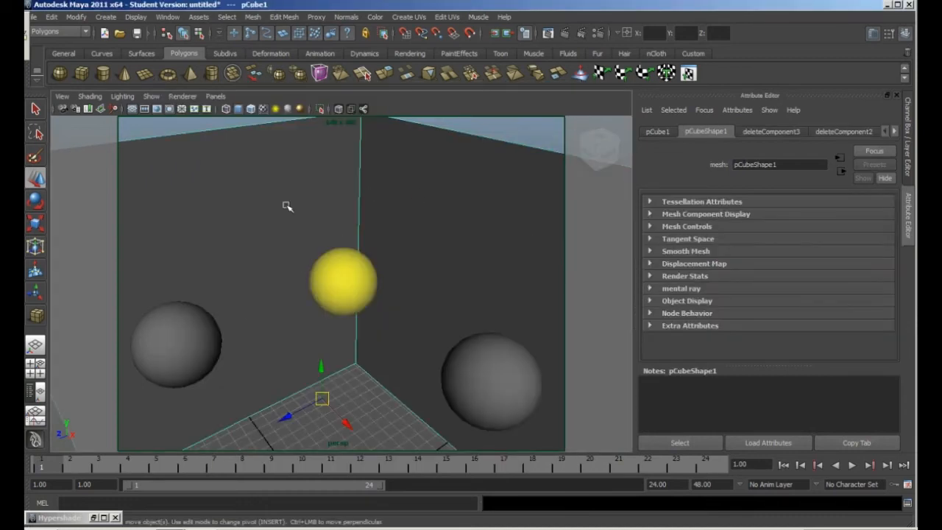
pyautogui.rightClick(437, 208)
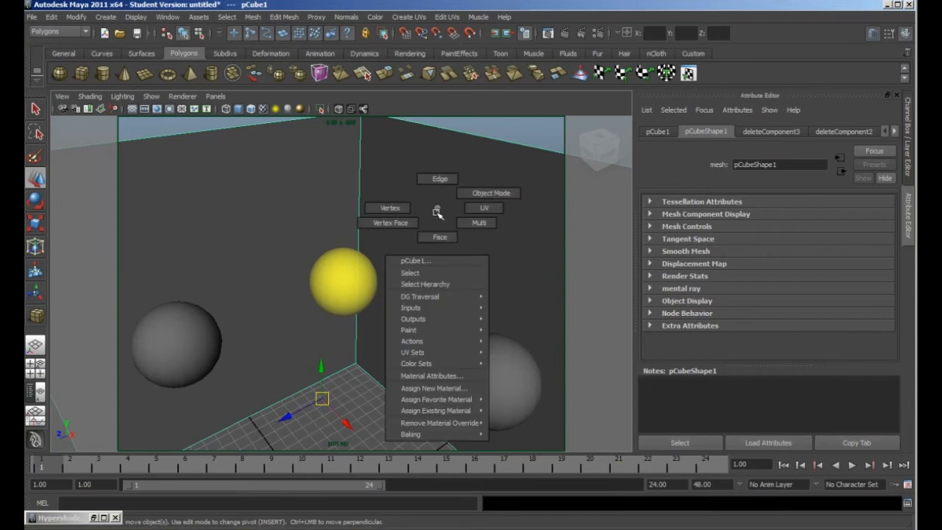
pyautogui.click(437, 390)
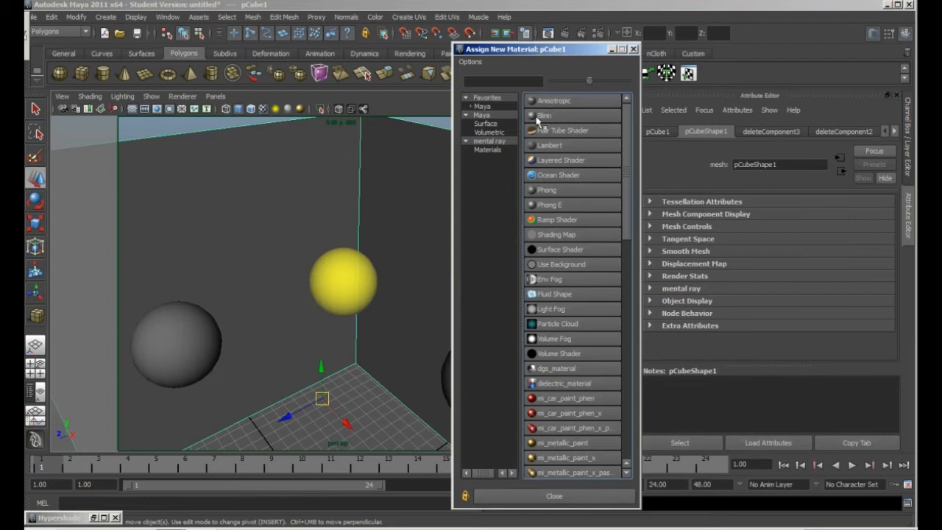
pyautogui.click(543, 116)
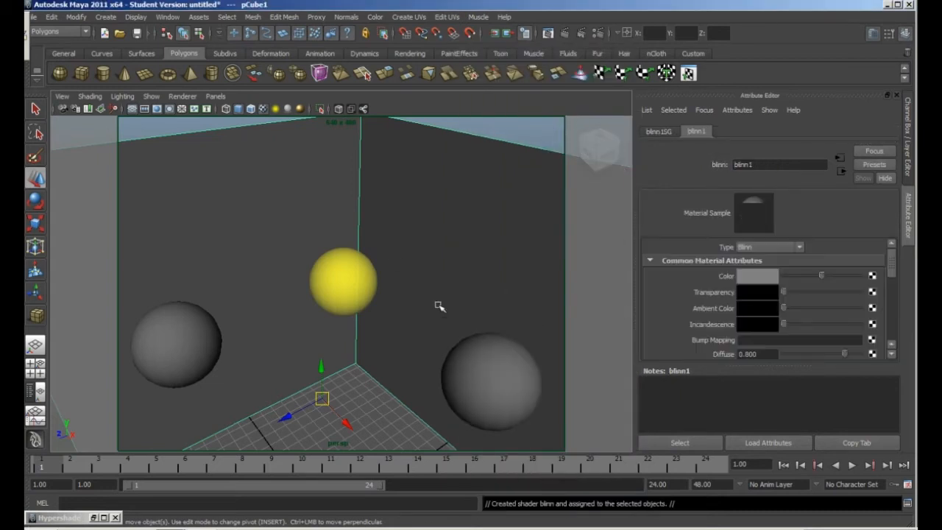
pyautogui.click(760, 277)
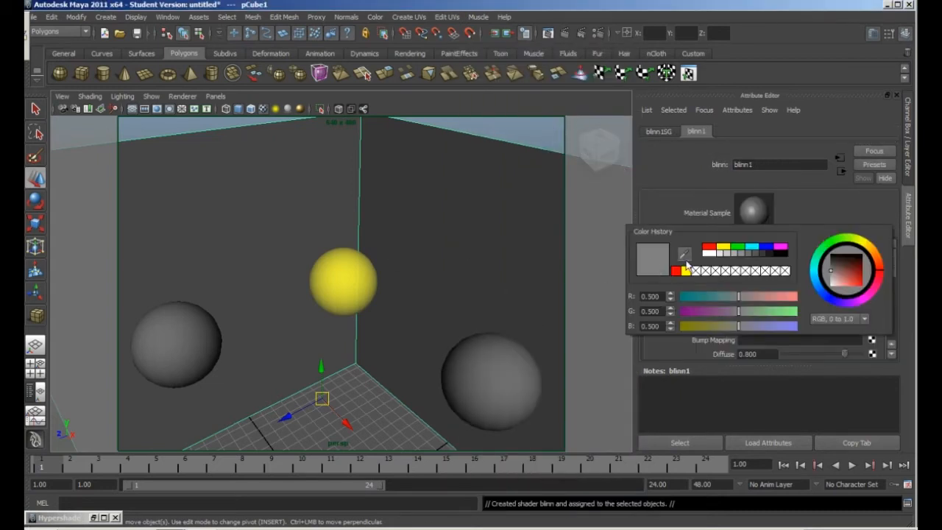
pyautogui.click(731, 253)
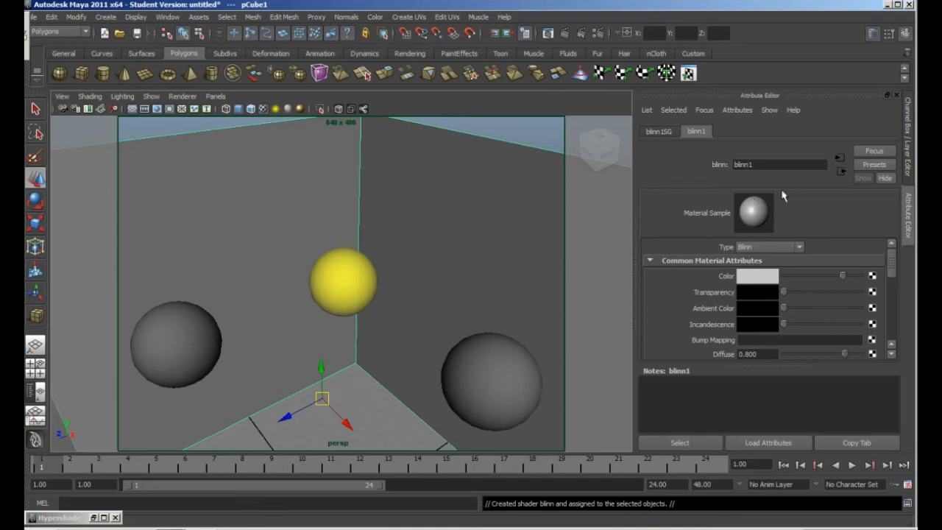
# - Brighten the room Blinn's specular color to near white and set its reflectivity to 0.780
pyautogui.moveTo(894, 262); pyautogui.dragTo(891, 291)
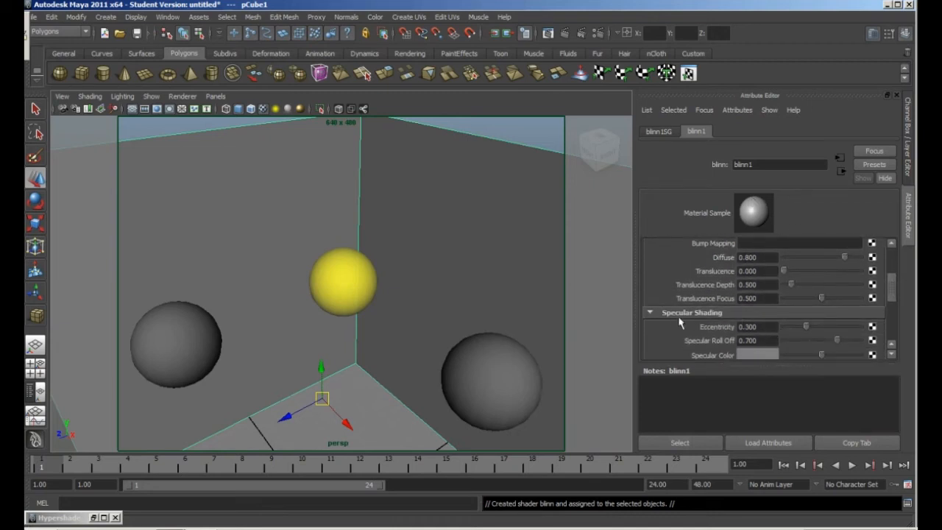
pyautogui.moveTo(891, 293); pyautogui.dragTo(890, 303)
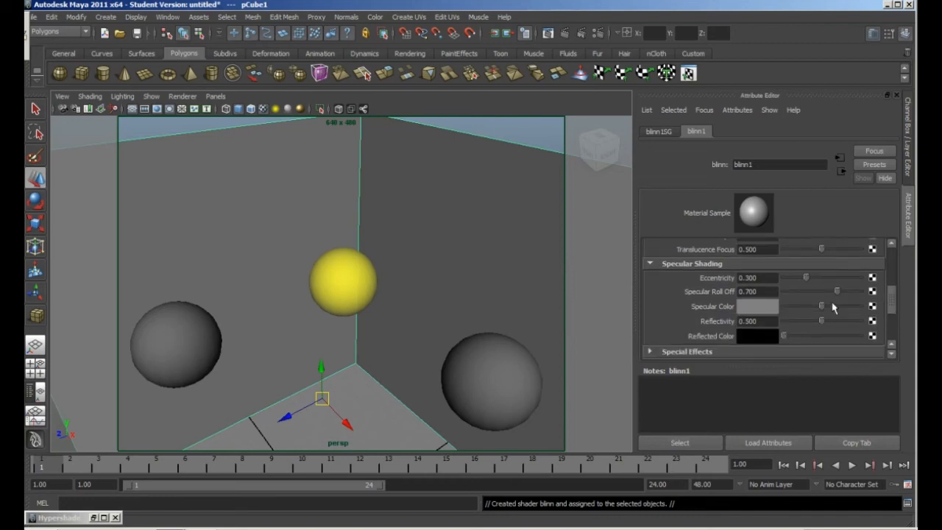
pyautogui.moveTo(823, 307); pyautogui.dragTo(844, 327)
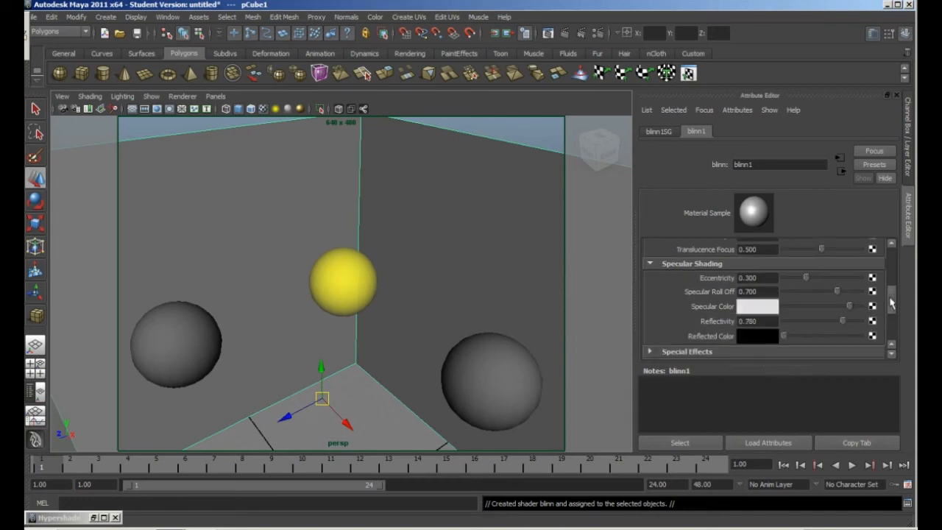
# - Render the scene to check the Blinn material on the room, and minimize the render window
pyautogui.moveTo(890, 304); pyautogui.dragTo(891, 310)
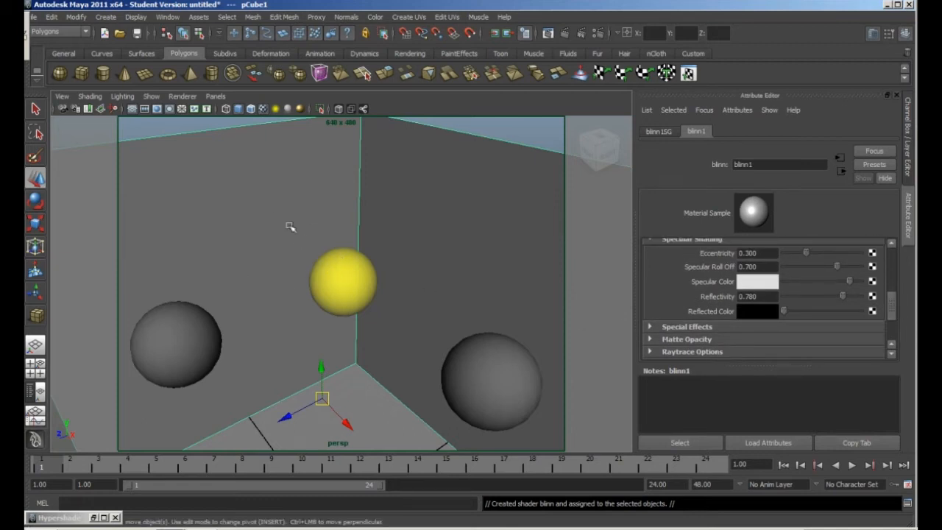
pyautogui.click(548, 34)
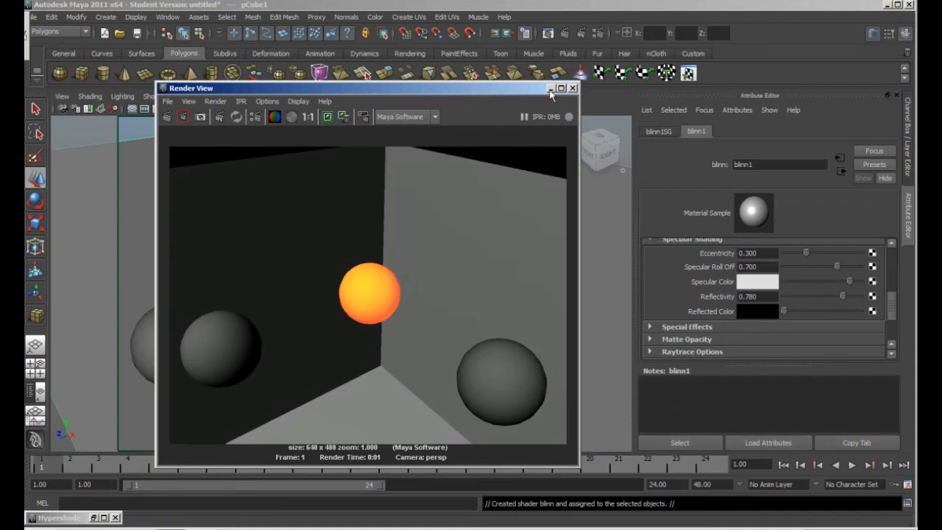
pyautogui.click(550, 88)
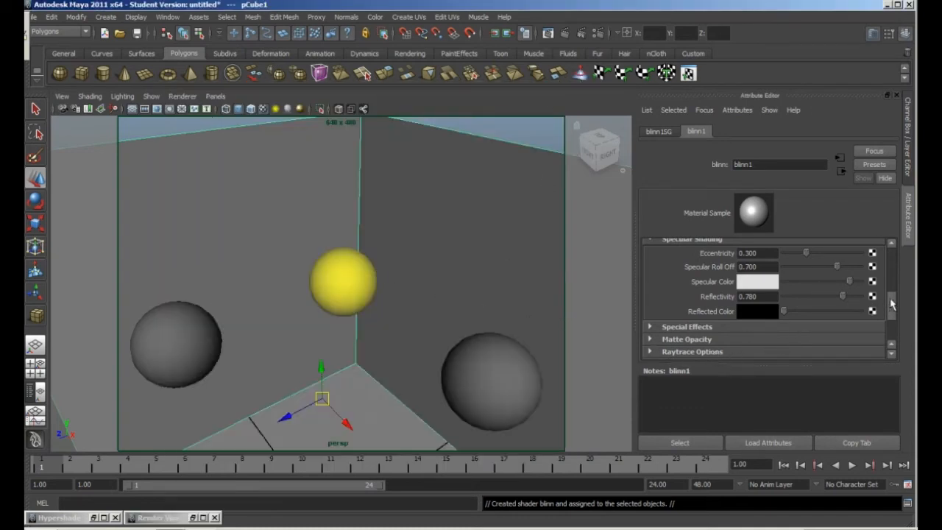
# - Enable raytracing in the Maya Software render settings and render the room again to check its reflections
pyautogui.moveTo(892, 303); pyautogui.dragTo(892, 311)
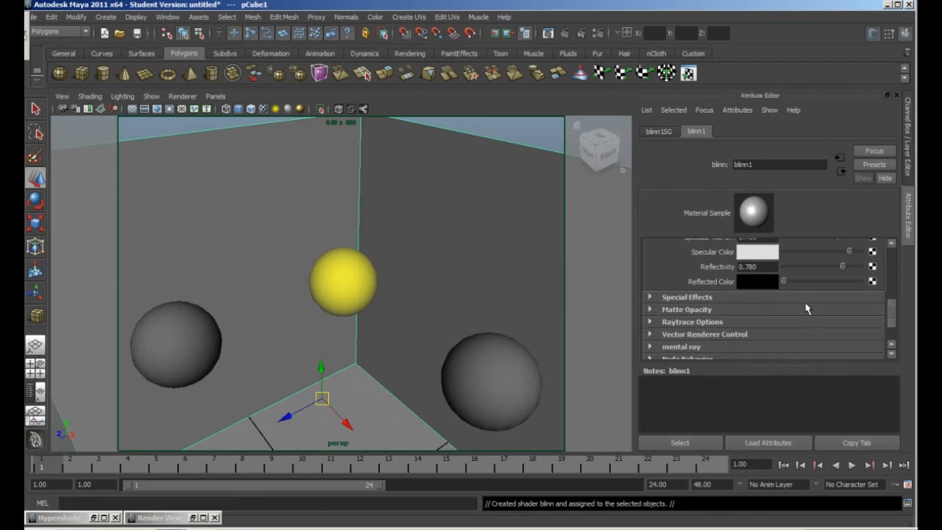
pyautogui.click(650, 322)
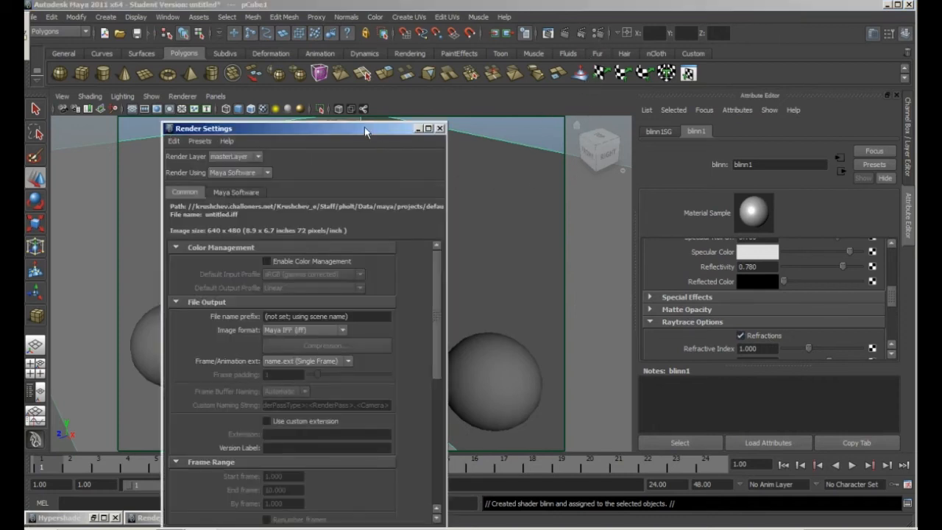
pyautogui.moveTo(364, 131); pyautogui.dragTo(721, 74)
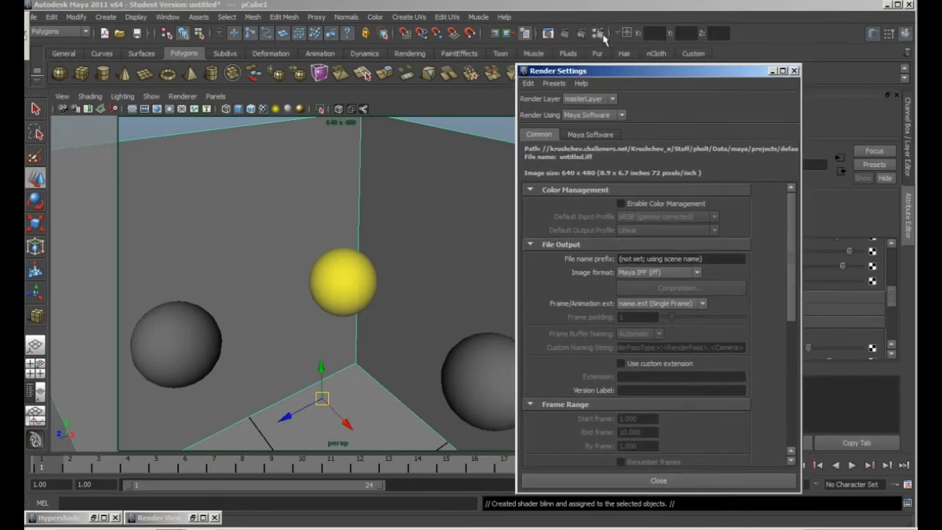
pyautogui.click(593, 135)
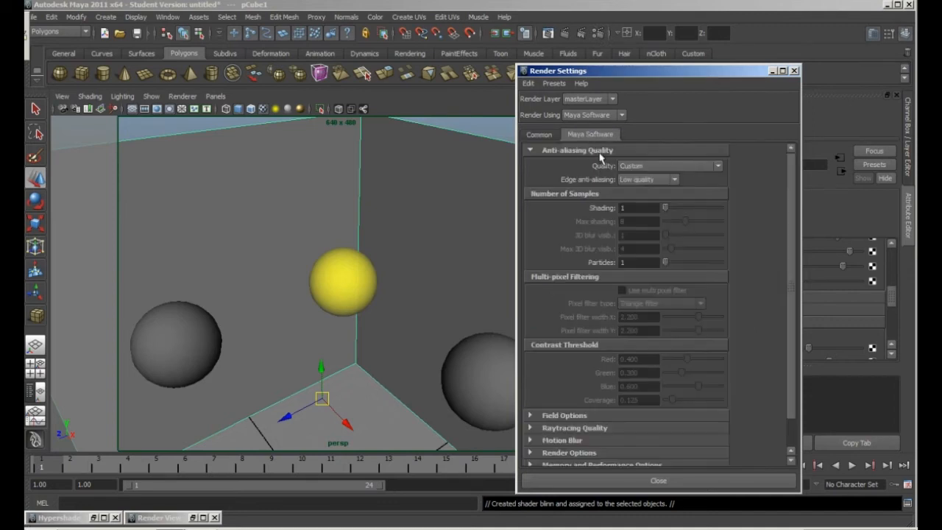
pyautogui.click(530, 428)
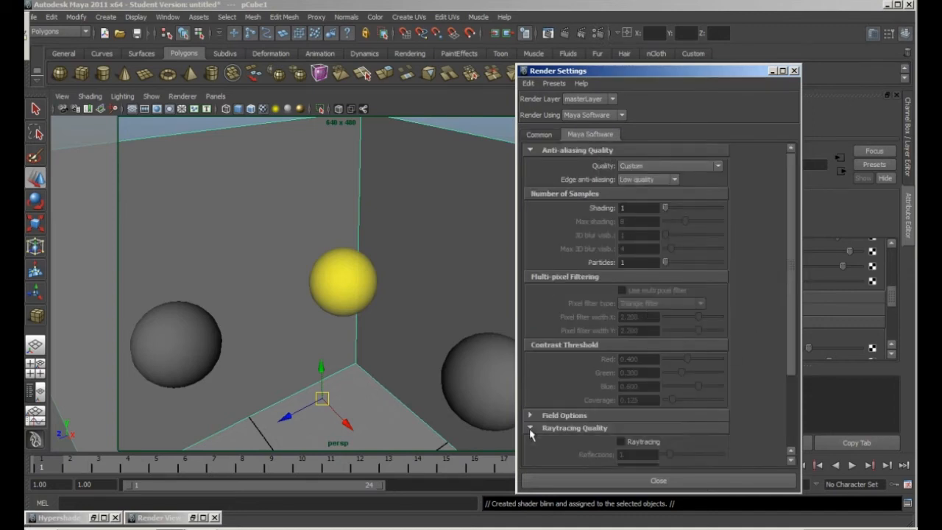
pyautogui.click(621, 442)
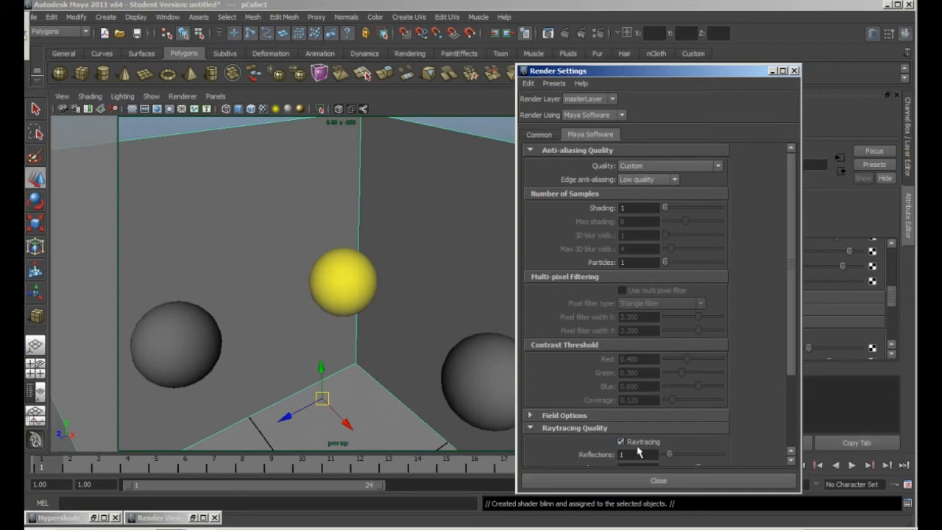
pyautogui.click(794, 70)
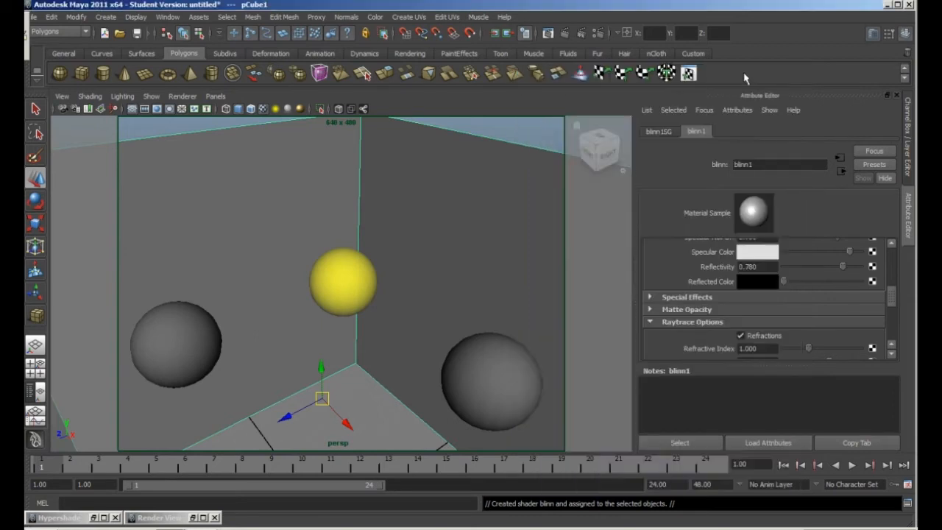
pyautogui.click(565, 34)
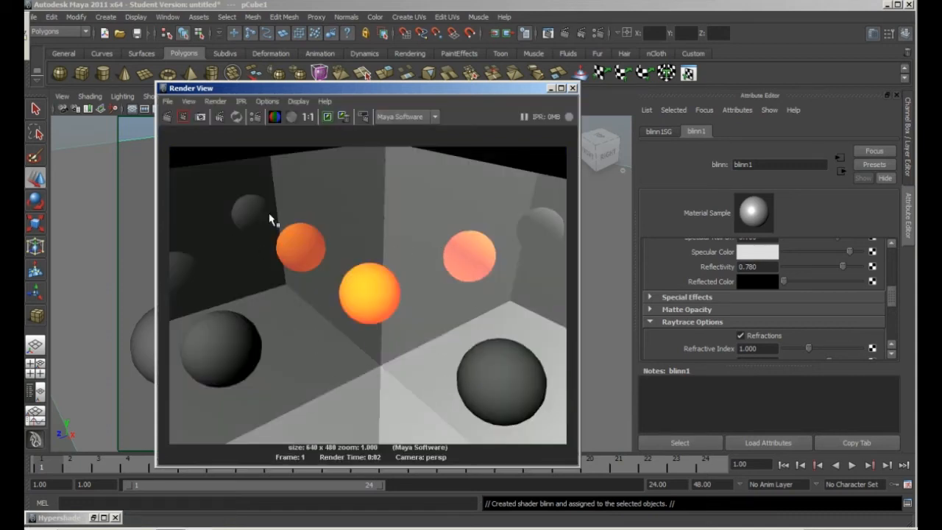
pyautogui.click(550, 88)
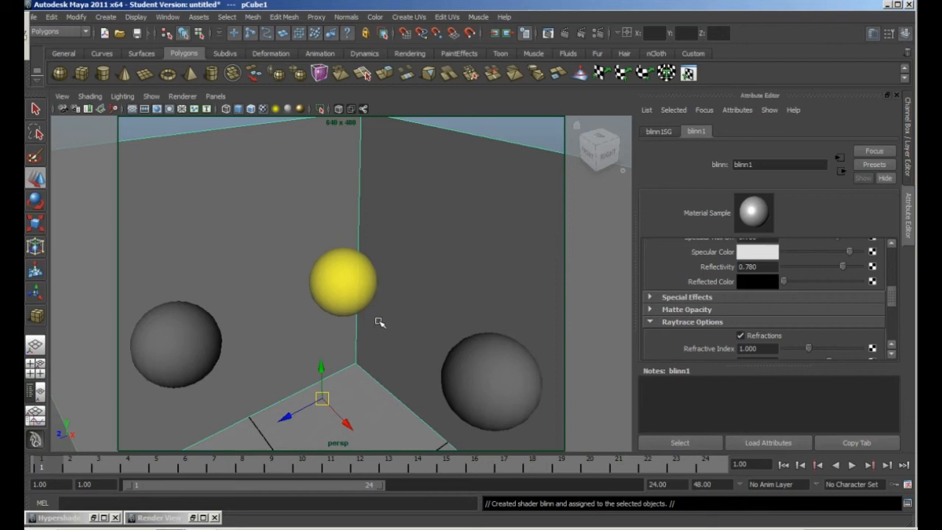
# - Switch the yellow sphere to face selection and examine its individual polygon faces up close, then leave face selection
pyautogui.click(349, 280)
pyautogui.rightClick(344, 278)
pyautogui.click(344, 303)
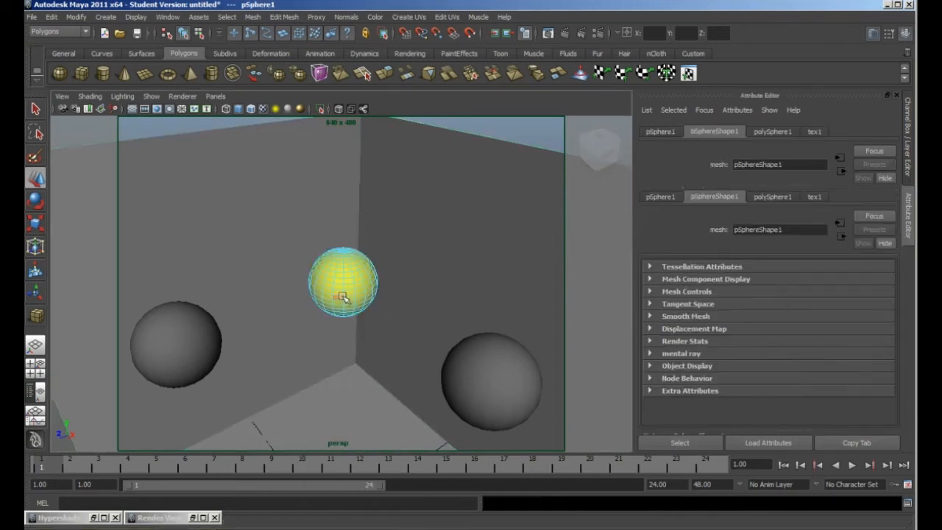
pyautogui.click(341, 298)
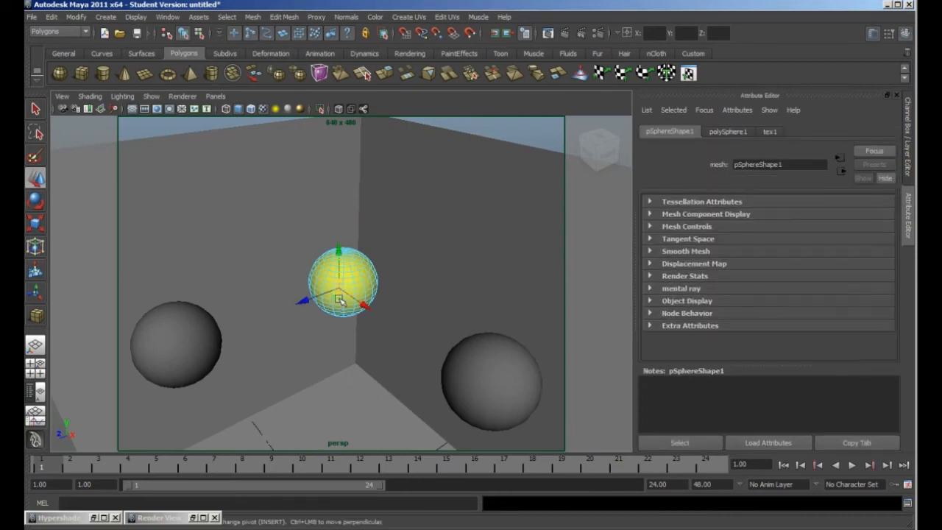
pyautogui.keyDown('alt'); pyautogui.moveTo(368, 282); pyautogui.dragTo(432, 378, button='right'); pyautogui.keyUp('alt')
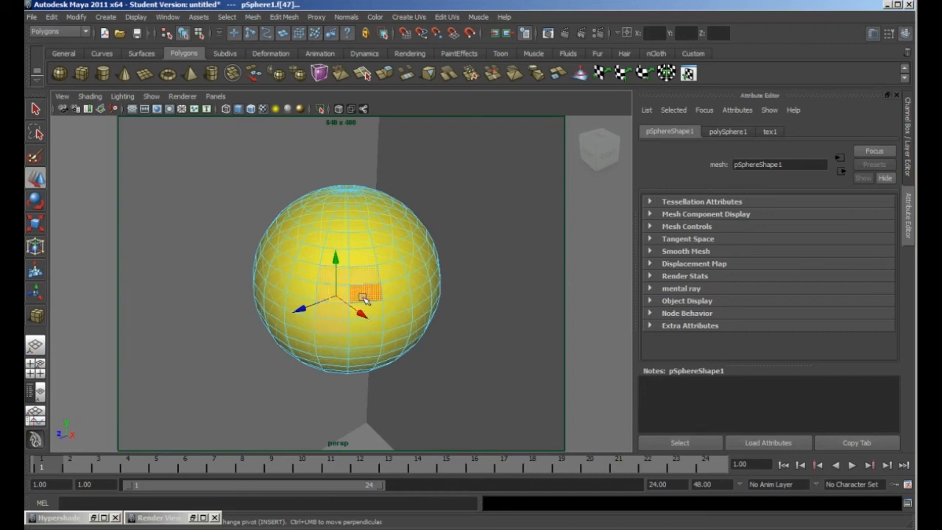
pyautogui.click(361, 295)
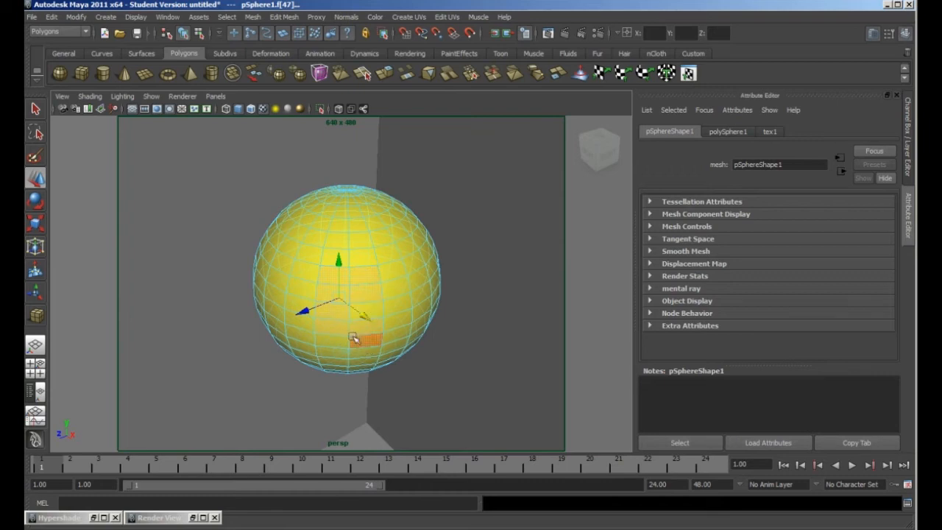
pyautogui.click(471, 342)
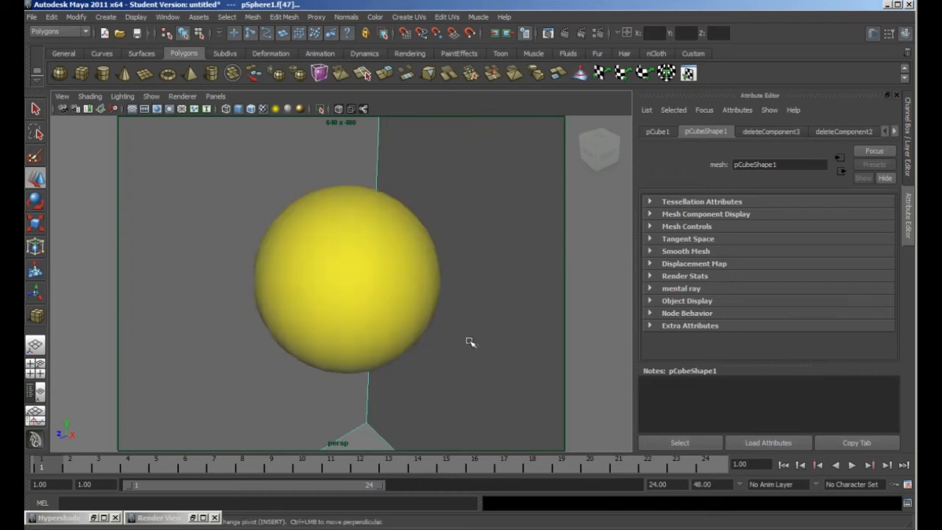
pyautogui.keyDown('alt'); pyautogui.moveTo(425, 258); pyautogui.dragTo(338, 251, button='right'); pyautogui.keyUp('alt')
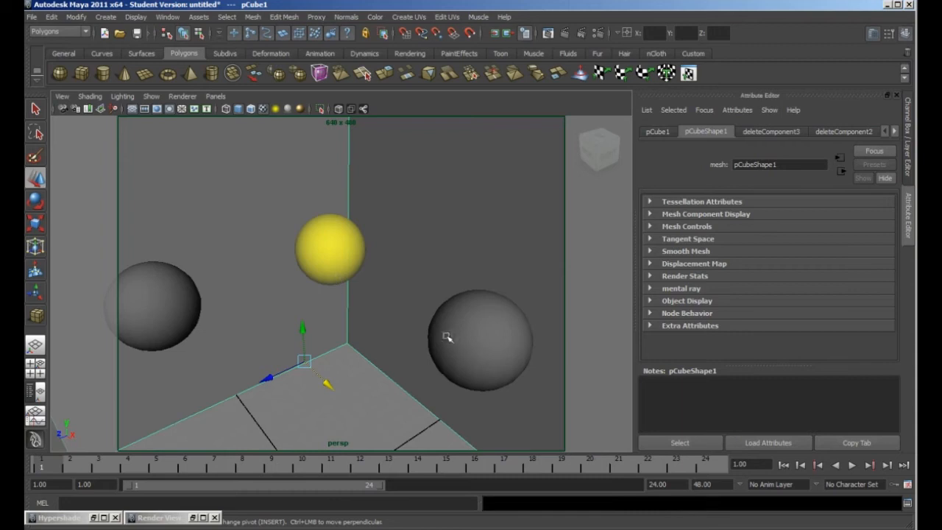
# - Try to color the right-hand grey sphere green through its default Lambert material, and undo the color change
pyautogui.click(470, 327)
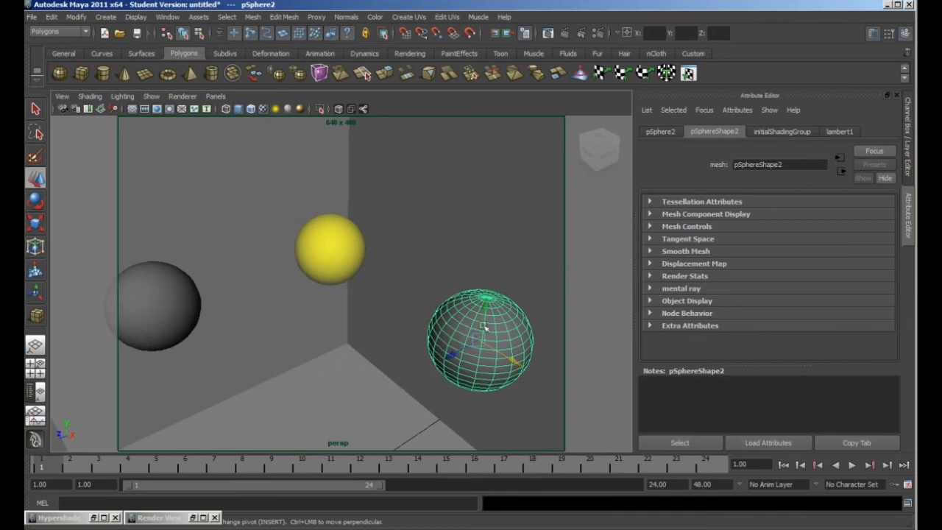
pyautogui.rightClick(482, 318)
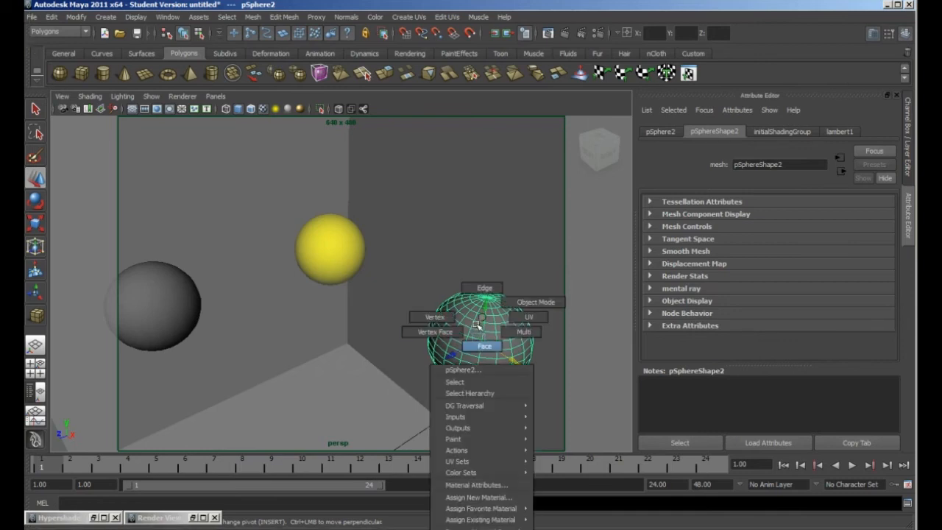
pyautogui.click(487, 486)
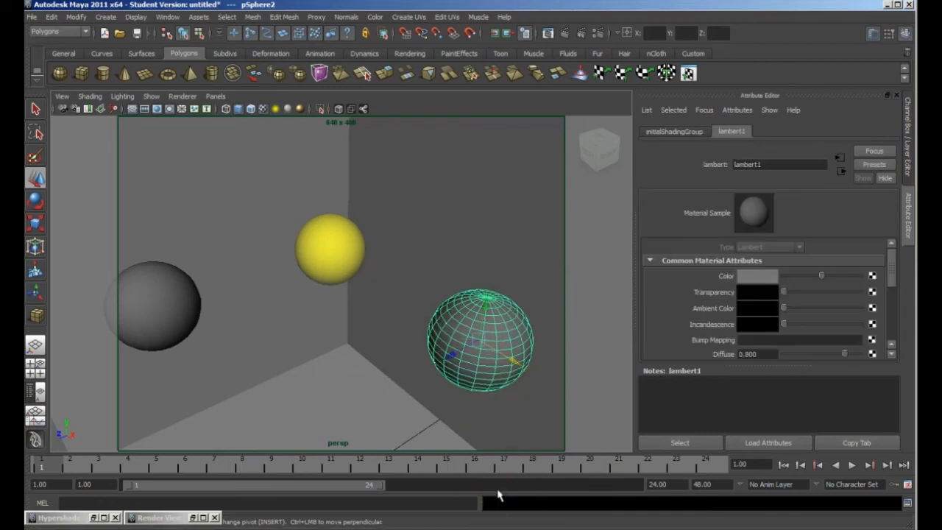
pyautogui.click(766, 286)
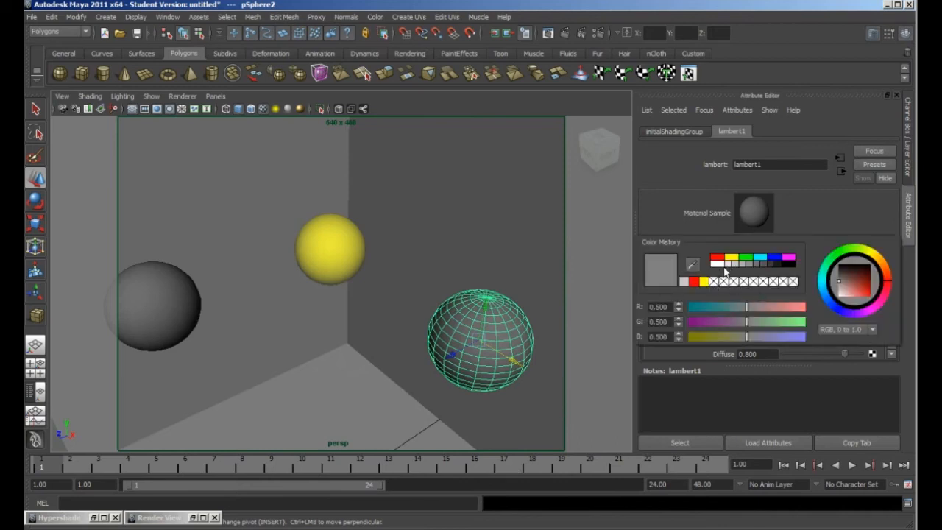
pyautogui.click(745, 258)
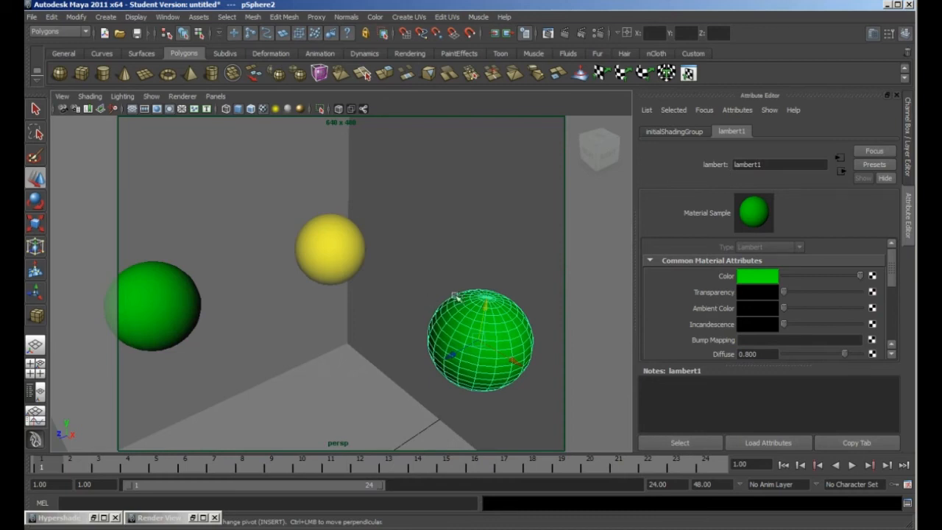
pyautogui.hotkey('ctrl', 'z')
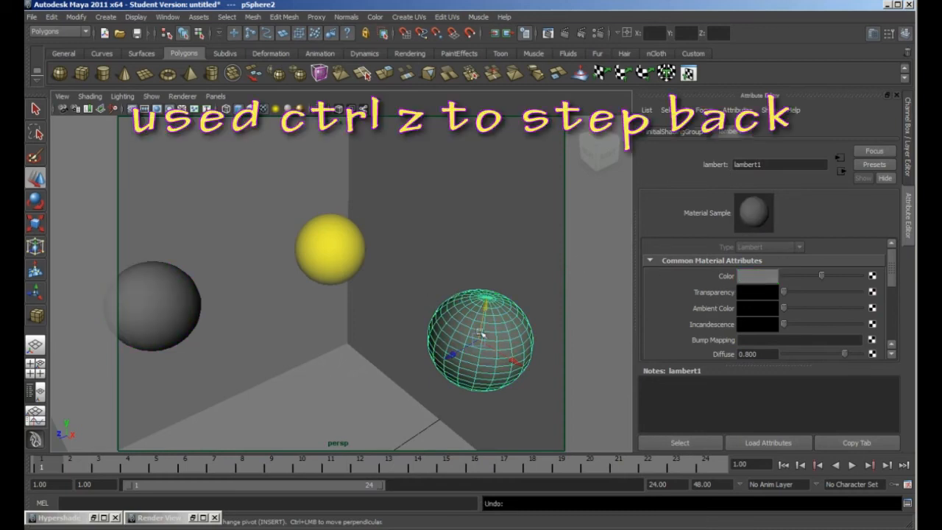
# - Assign a new green Lambert material named glowtex to the right-hand sphere
pyautogui.moveTo(482, 340); pyautogui.dragTo(511, 495, button='right')
pyautogui.moveTo(490, 324); pyautogui.dragTo(508, 498, button='right')
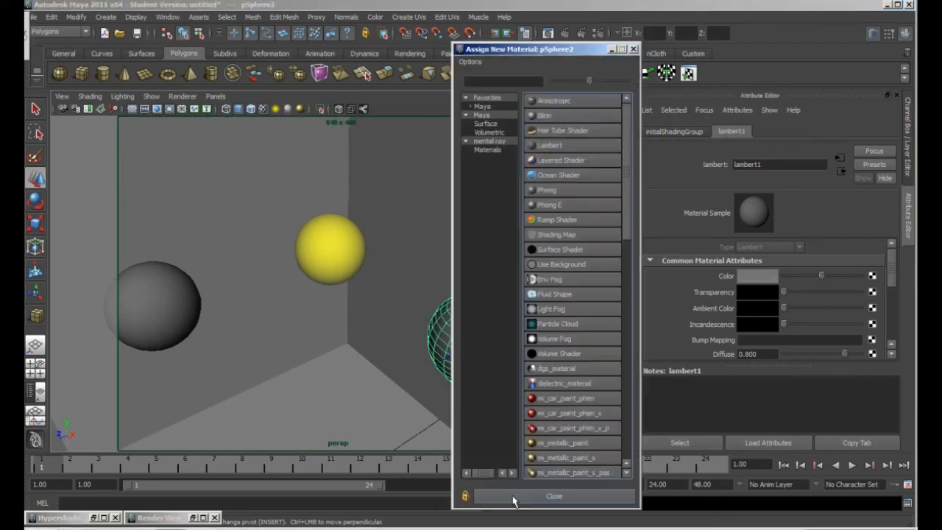
pyautogui.click(557, 146)
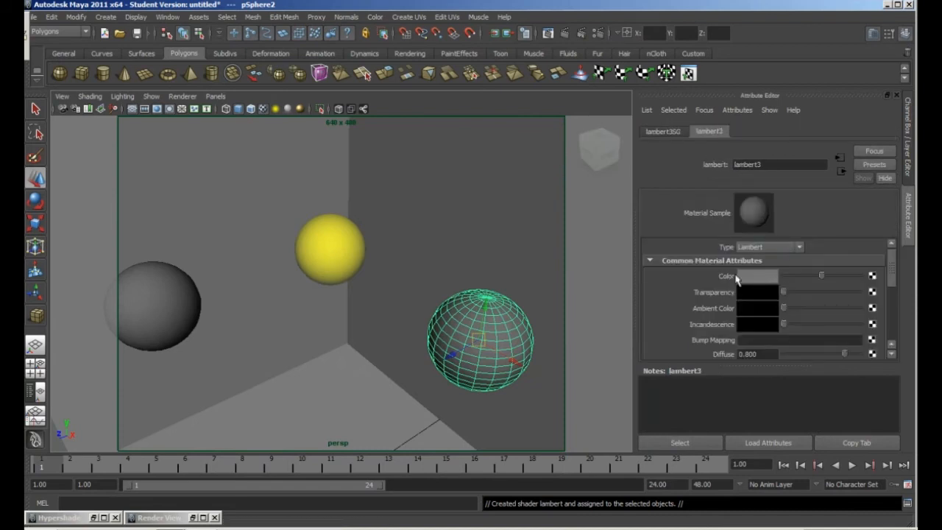
pyautogui.click(751, 276)
pyautogui.click(717, 246)
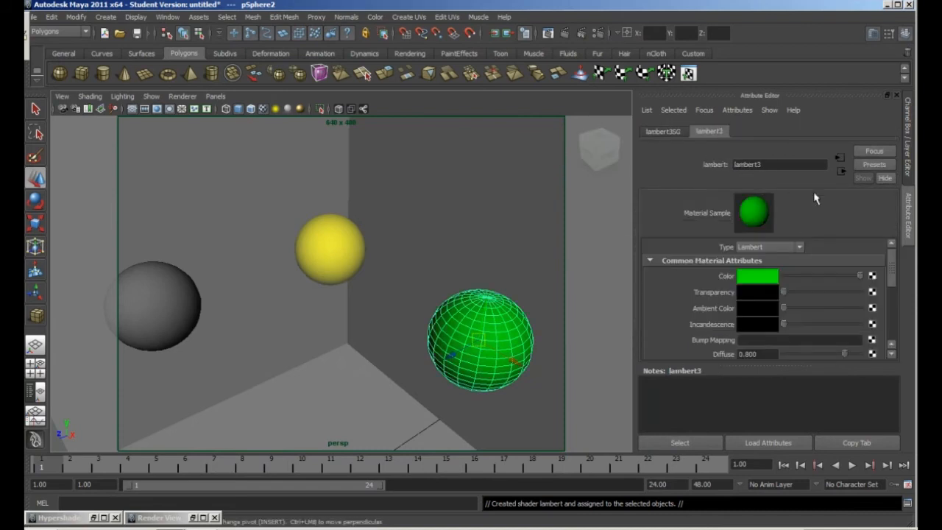
pyautogui.moveTo(772, 169); pyautogui.dragTo(711, 164)
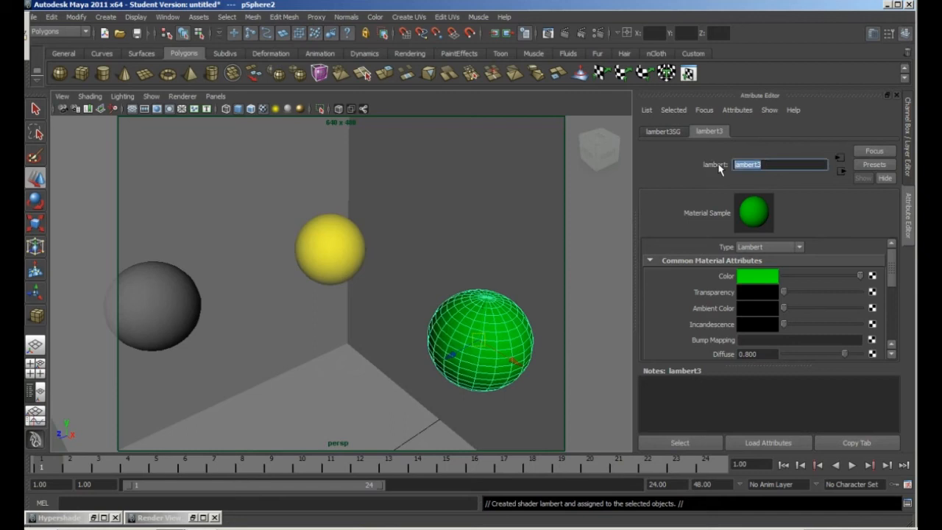
pyautogui.write('glowtex')
# - Set glowtex's Glow Intensity to 0.179 and render the scene
pyautogui.moveTo(893, 269); pyautogui.dragTo(895, 313)
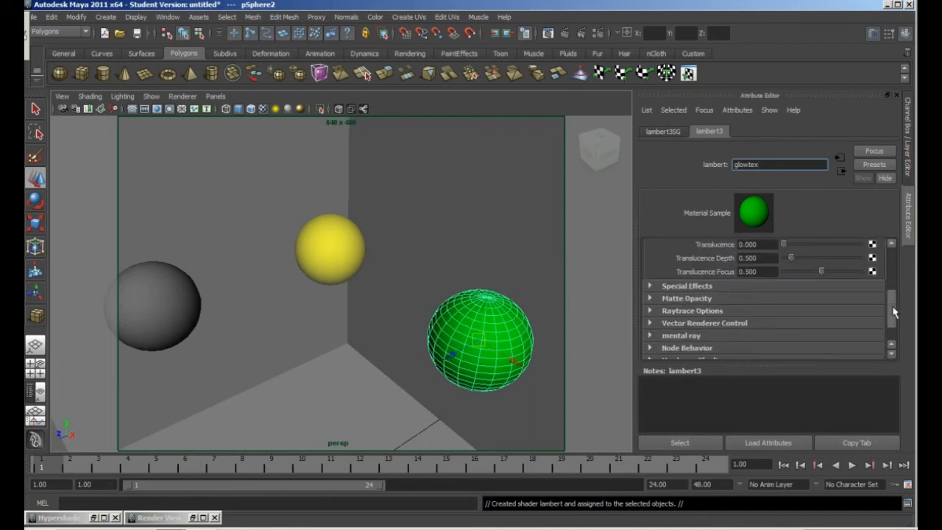
pyautogui.click(650, 288)
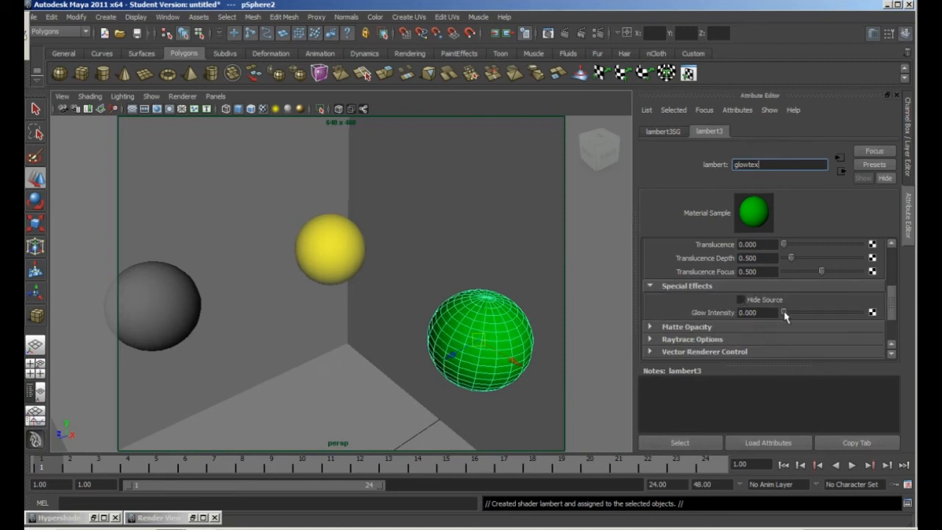
pyautogui.moveTo(784, 312); pyautogui.dragTo(792, 314)
pyautogui.click(565, 34)
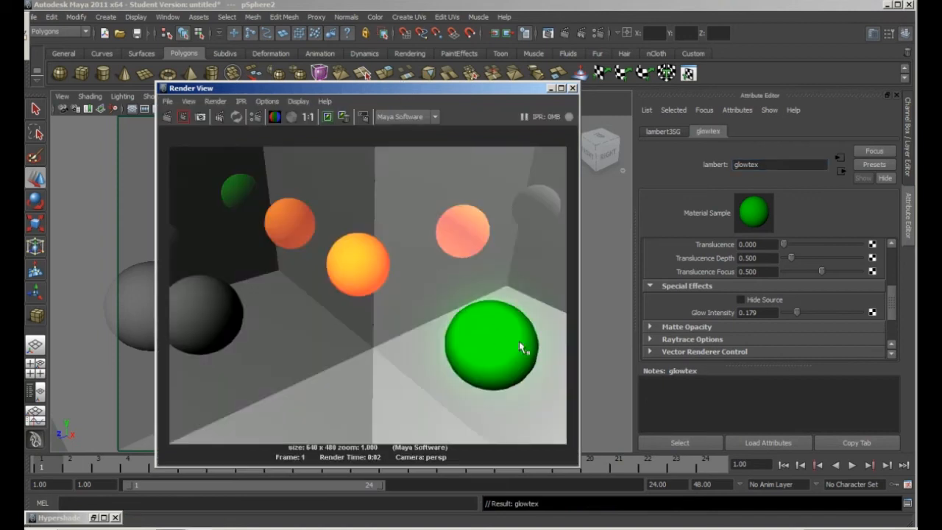
# - Enable Hide Source for glowtex and re-render only the region around the glowing sphere
pyautogui.click(741, 300)
pyautogui.moveTo(429, 259); pyautogui.dragTo(545, 410)
pyautogui.click(183, 116)
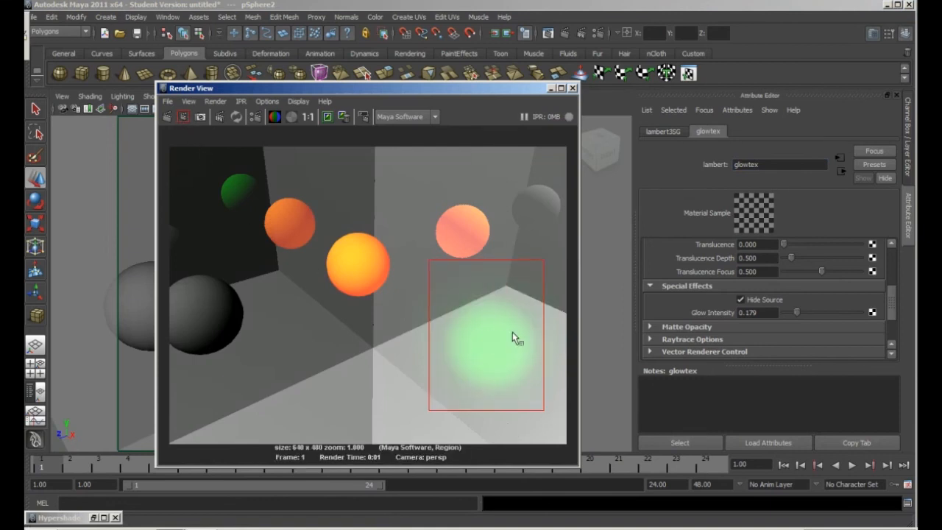
# - Set glowtex's Glow Intensity to 0.520, re-render the region and the full scene, and close the render window
pyautogui.moveTo(799, 315); pyautogui.dragTo(823, 315)
pyautogui.click(184, 116)
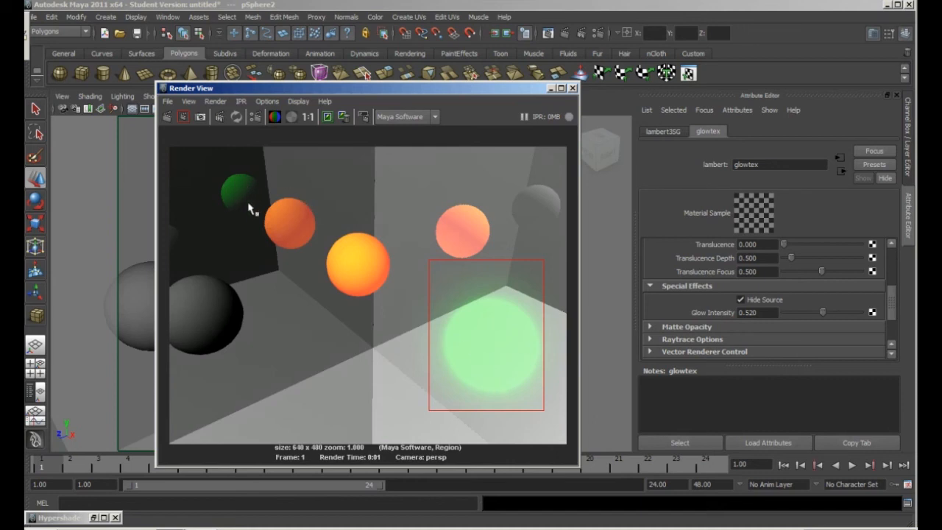
pyautogui.click(167, 117)
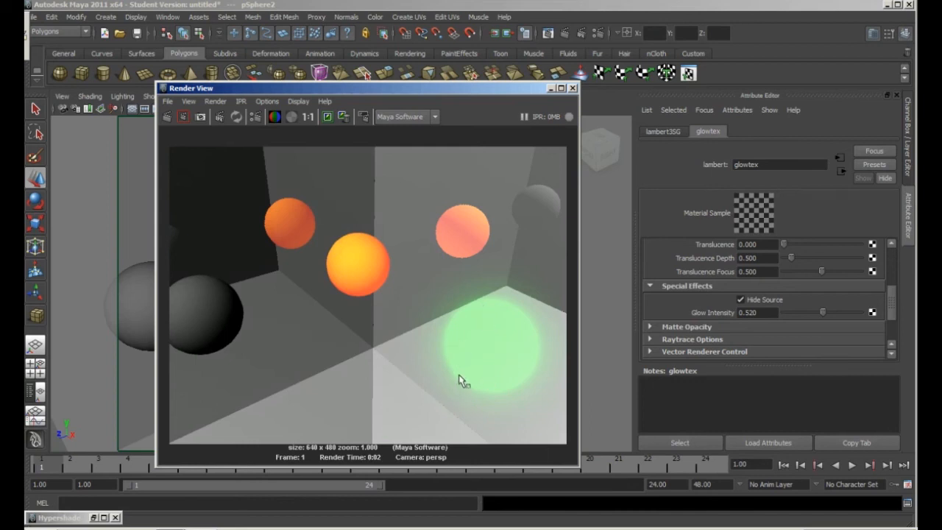
pyautogui.click(573, 88)
# - Assign a new Lambert material to the left-hand grey sphere
pyautogui.click(179, 311)
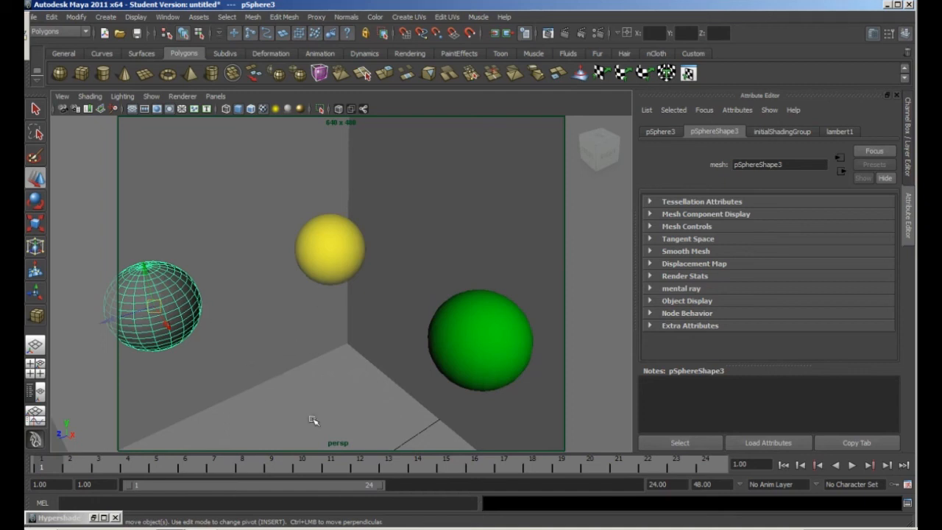
pyautogui.keyDown('alt'); pyautogui.moveTo(294, 401); pyautogui.dragTo(320, 351); pyautogui.keyUp('alt')
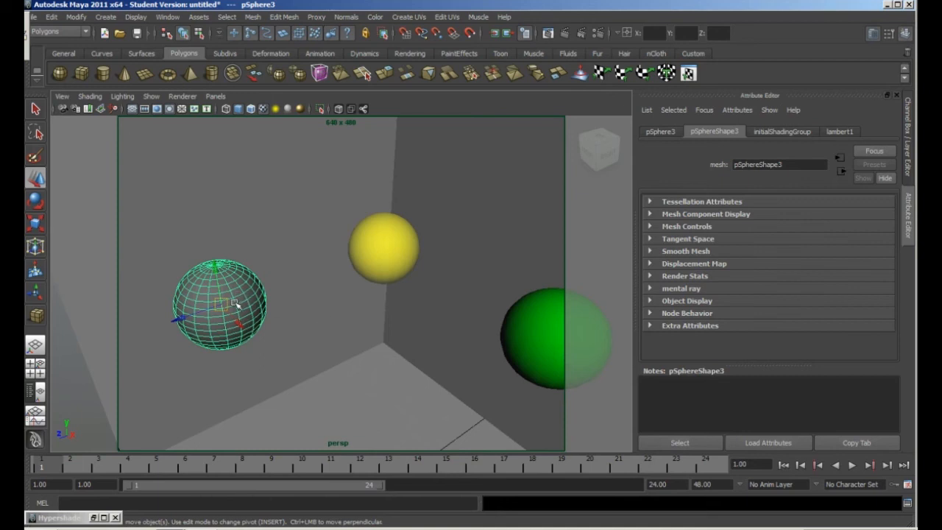
pyautogui.moveTo(234, 304); pyautogui.dragTo(240, 486, button='right')
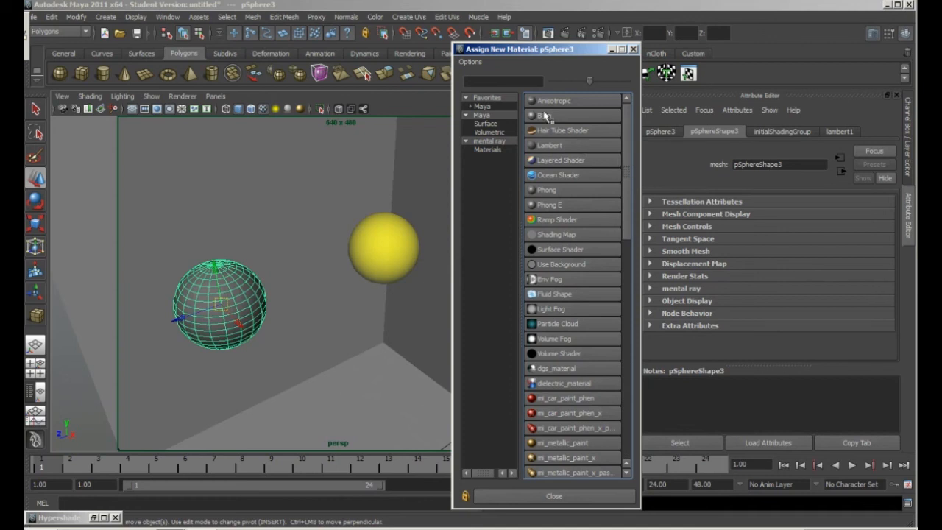
pyautogui.click(549, 147)
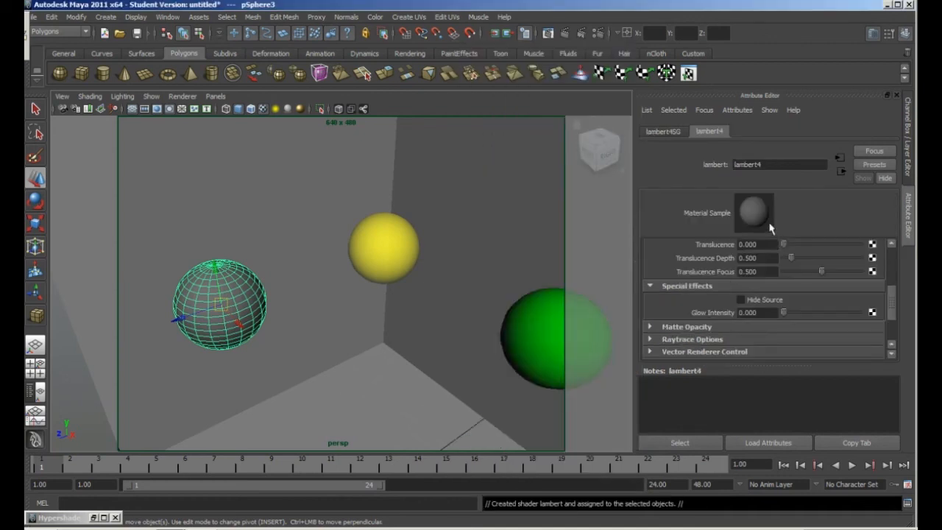
# - Connect a File texture to the color of the left-hand sphere's new Lambert material
pyautogui.scroll(5, 891, 272)
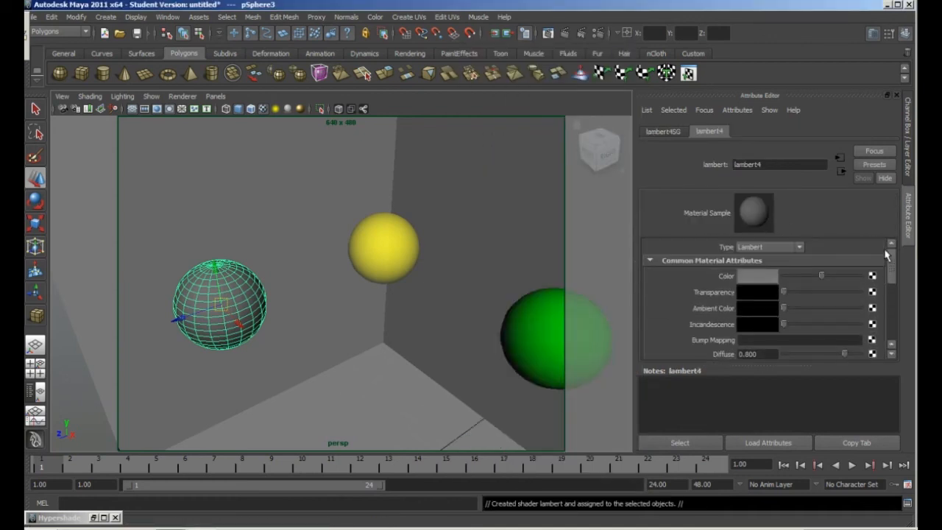
pyautogui.moveTo(886, 256); pyautogui.dragTo(886, 257)
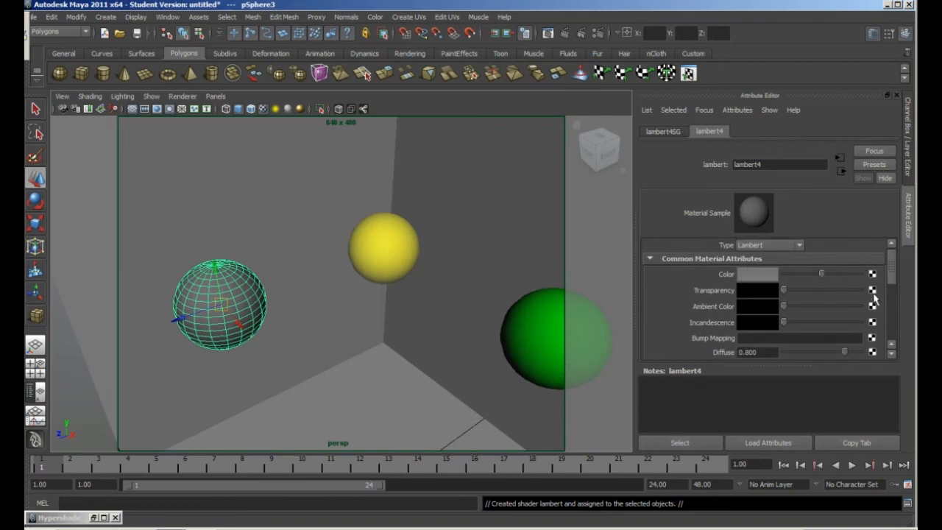
pyautogui.scroll(-2, 878, 265)
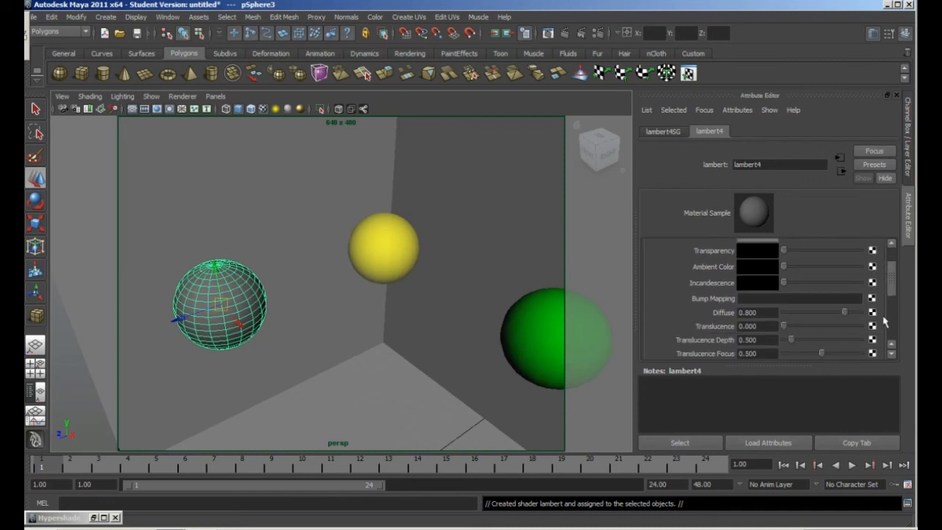
pyautogui.scroll(2, 888, 267)
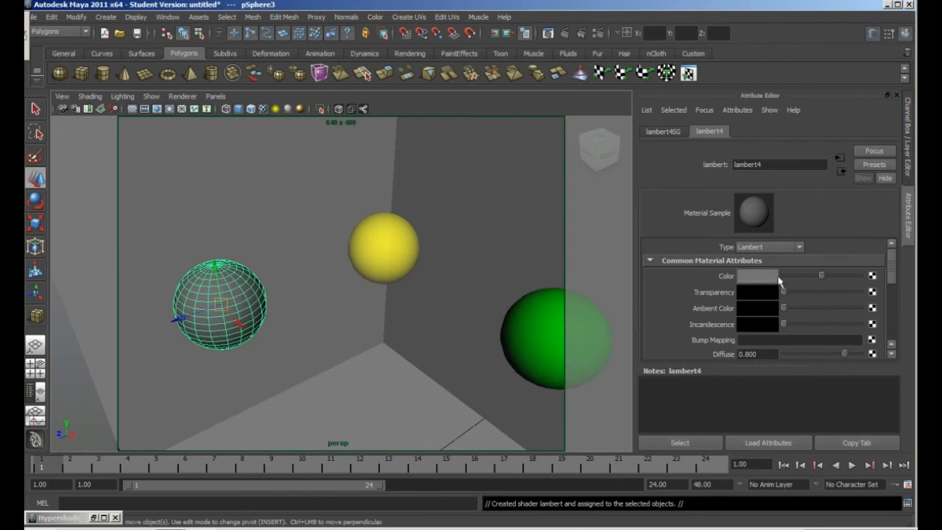
pyautogui.click(873, 276)
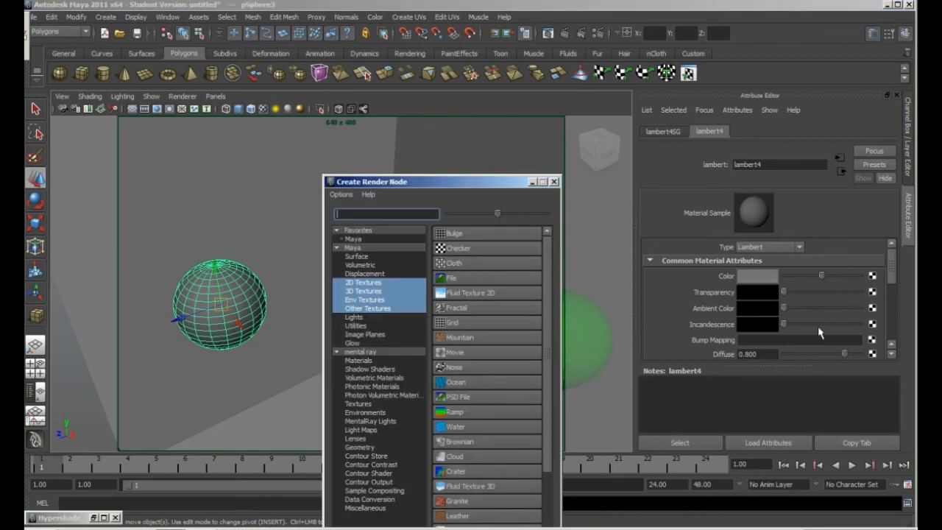
pyautogui.click(446, 280)
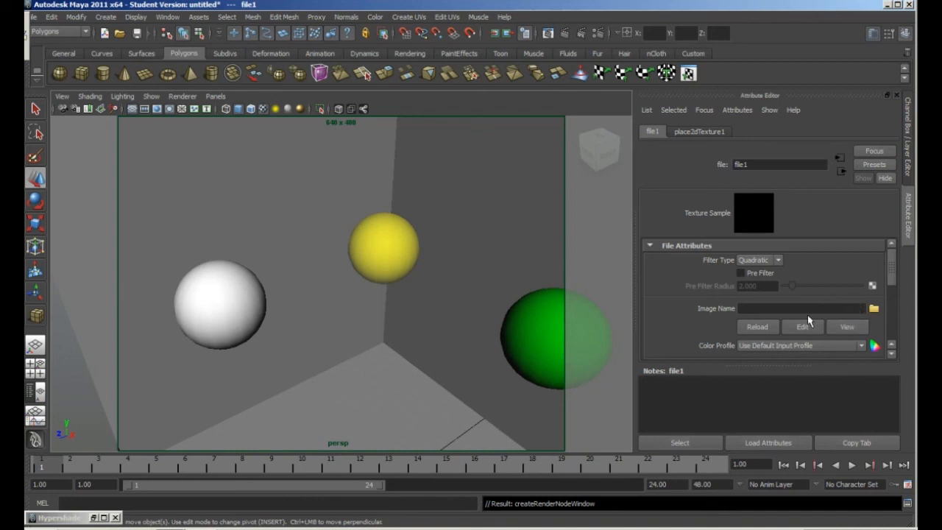
# - Load gollum.png from the My Pictures folder as the File texture's image
pyautogui.click(874, 309)
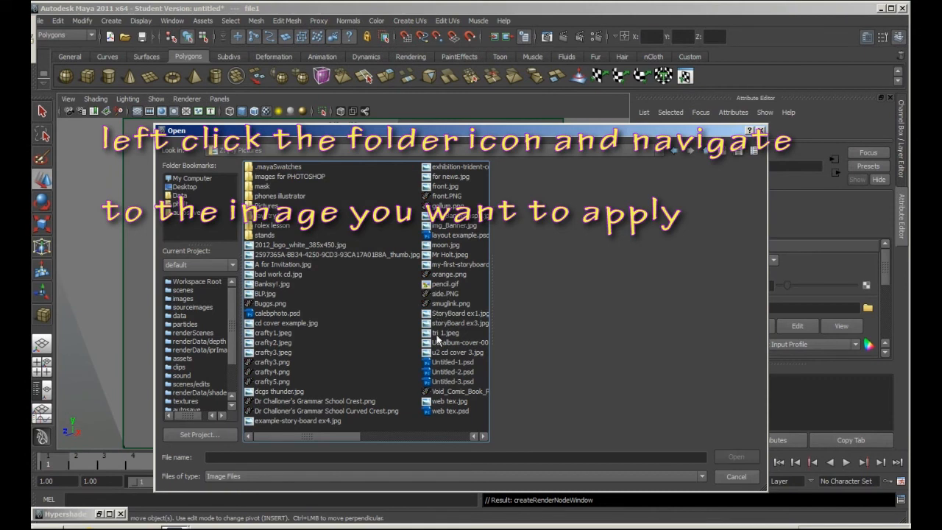
pyautogui.click(445, 207)
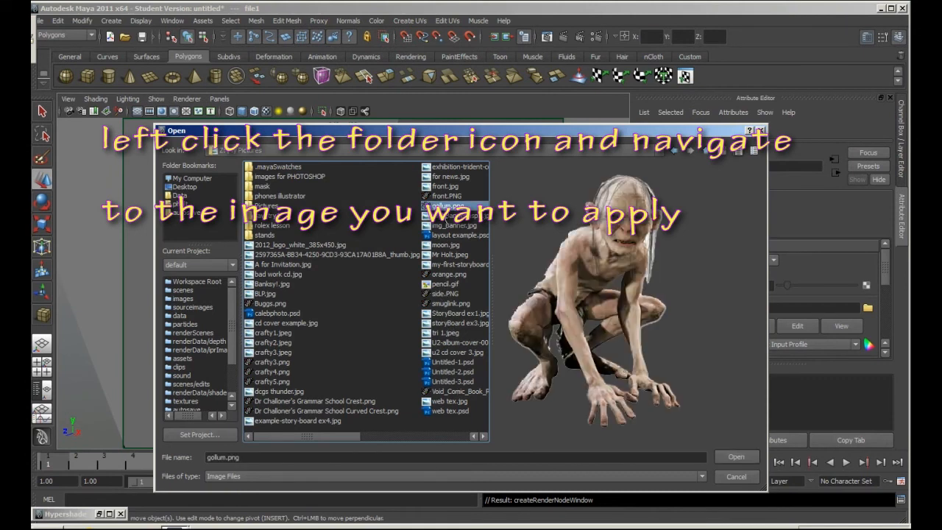
pyautogui.click(736, 456)
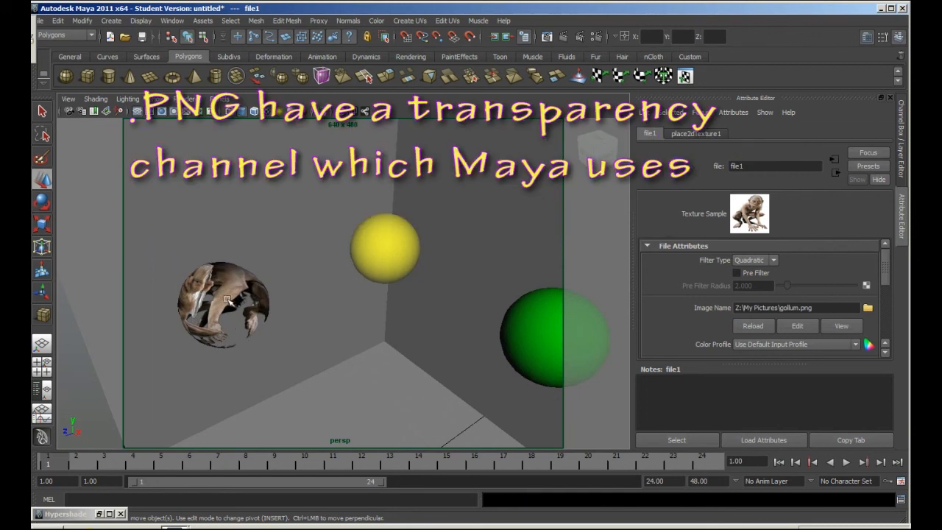
# - Rotate the image-textured sphere freely until the face in the gollum.png texture is turned toward the camera
pyautogui.click(221, 311)
pyautogui.press('e')
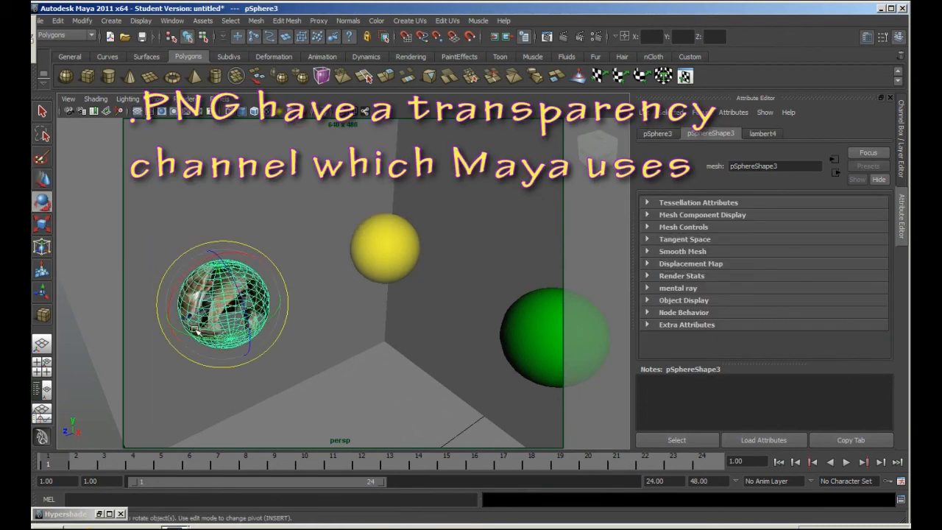
pyautogui.moveTo(196, 331); pyautogui.dragTo(329, 361)
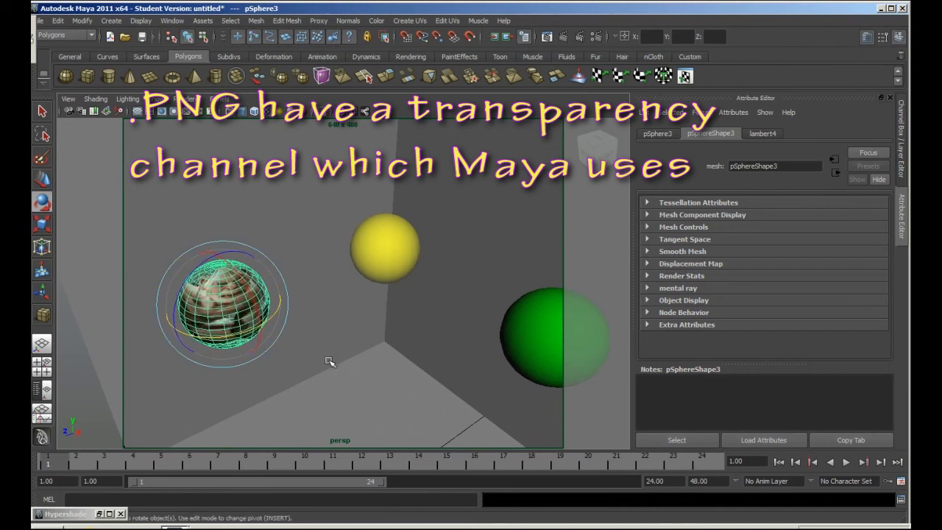
# - Deselect the textured sphere, render the scene to check its texture, and close the render window
pyautogui.click(280, 318)
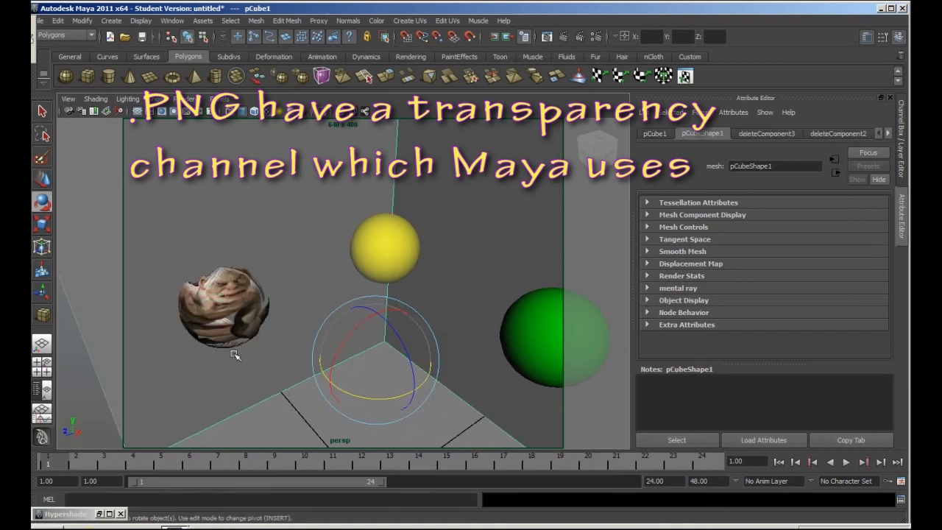
pyautogui.click(564, 38)
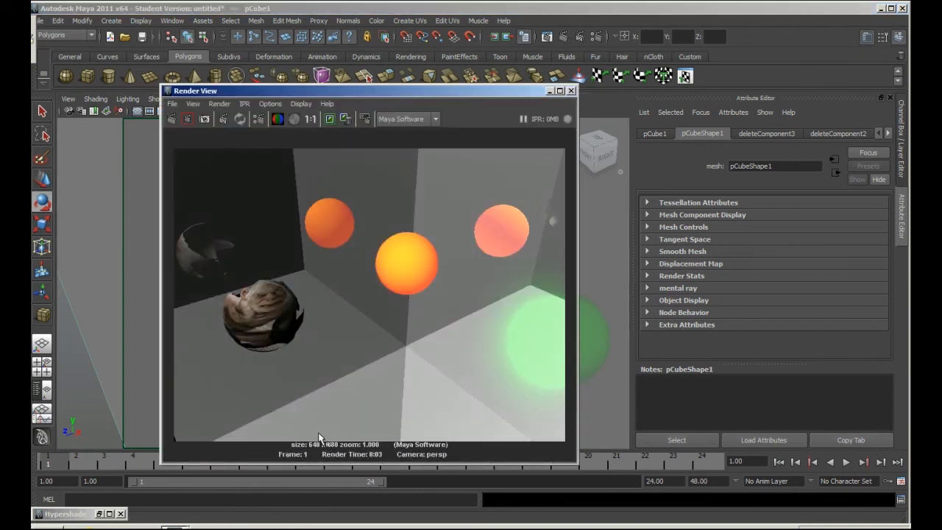
pyautogui.click(572, 90)
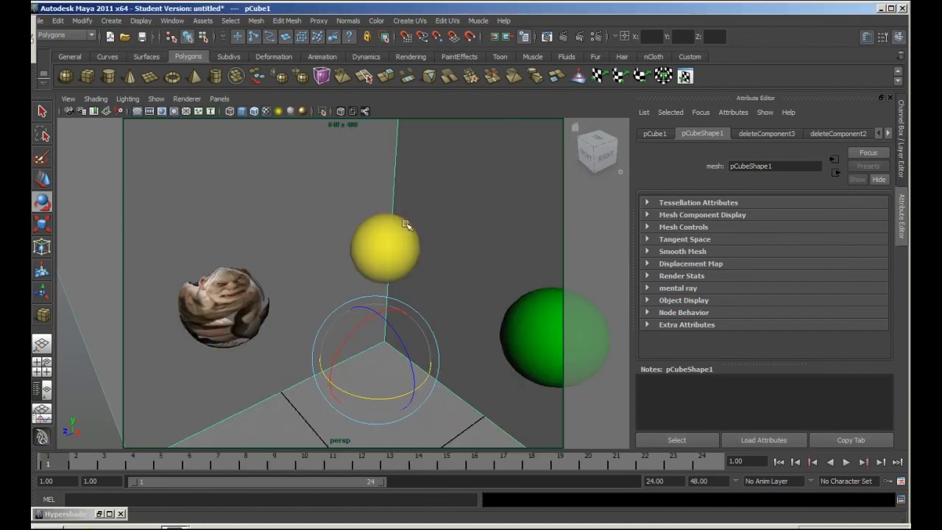
# - Show the textured sphere's material attributes and bring back the Hypershade as a smaller floating window
pyautogui.click(222, 304)
pyautogui.click(764, 134)
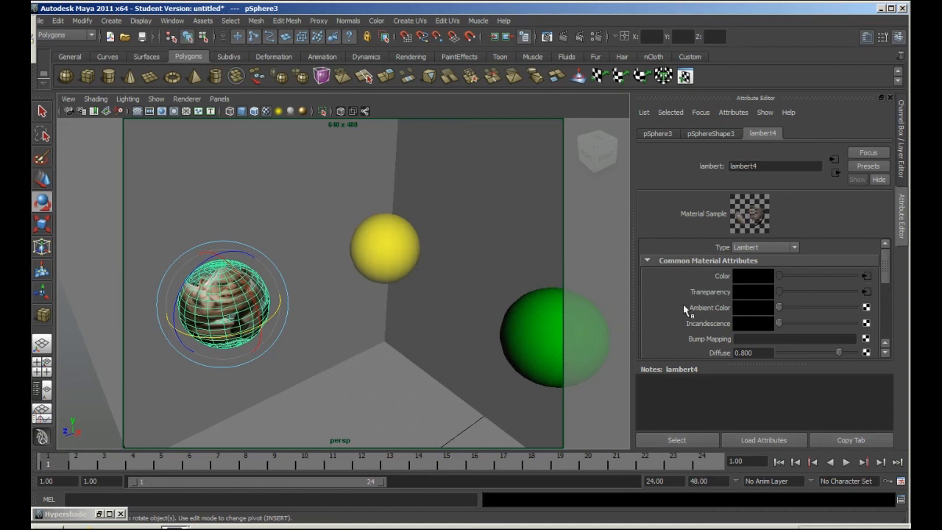
pyautogui.moveTo(91, 519); pyautogui.dragTo(156, 432)
pyautogui.click(158, 421)
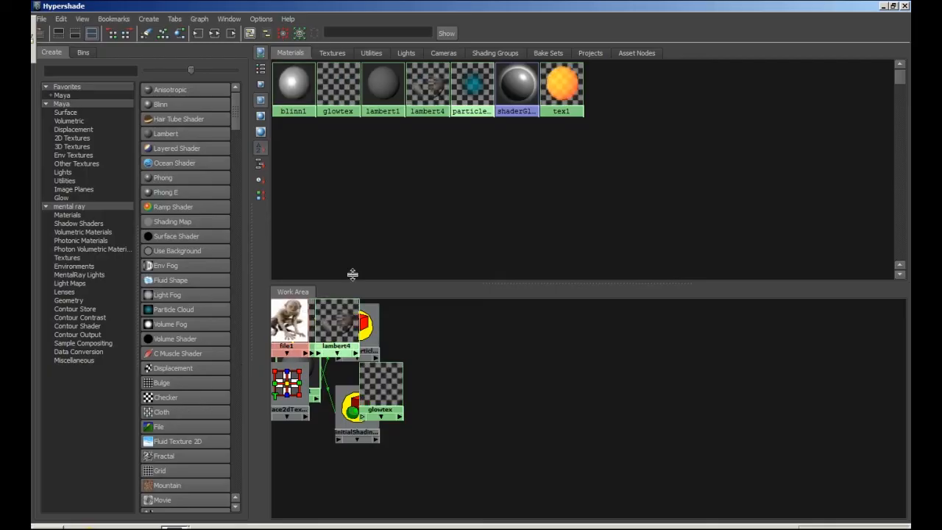
pyautogui.click(893, 6)
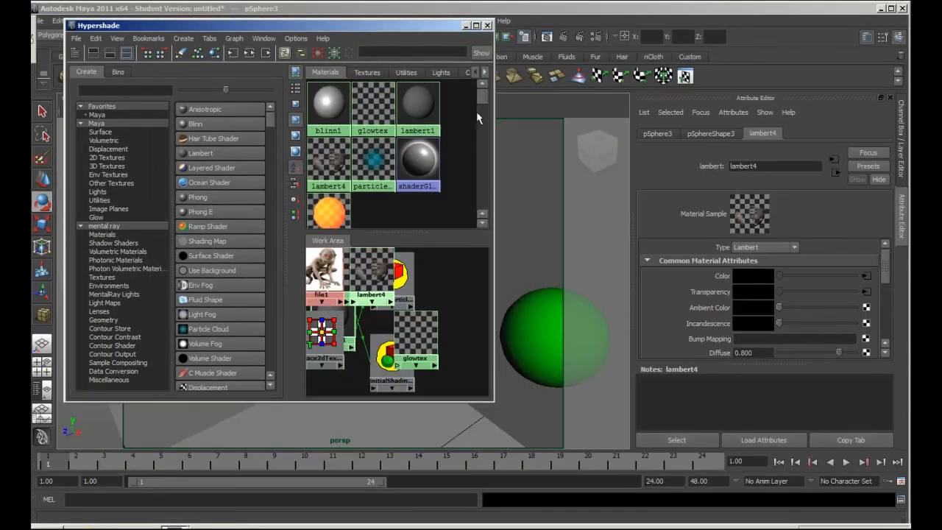
pyautogui.moveTo(369, 24); pyautogui.dragTo(419, 65)
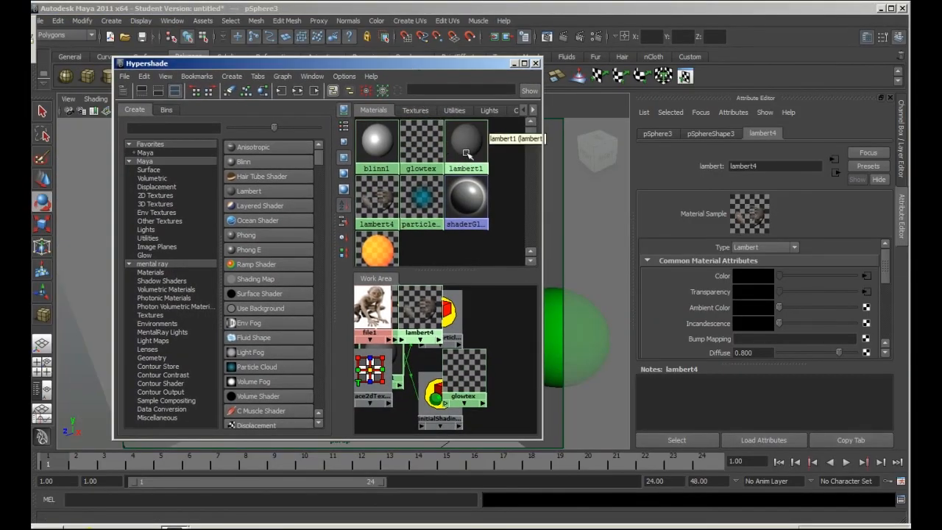
# - Clear the Hypershade work area and graph the input and output connections of lambert1 in it
pyautogui.click(463, 158)
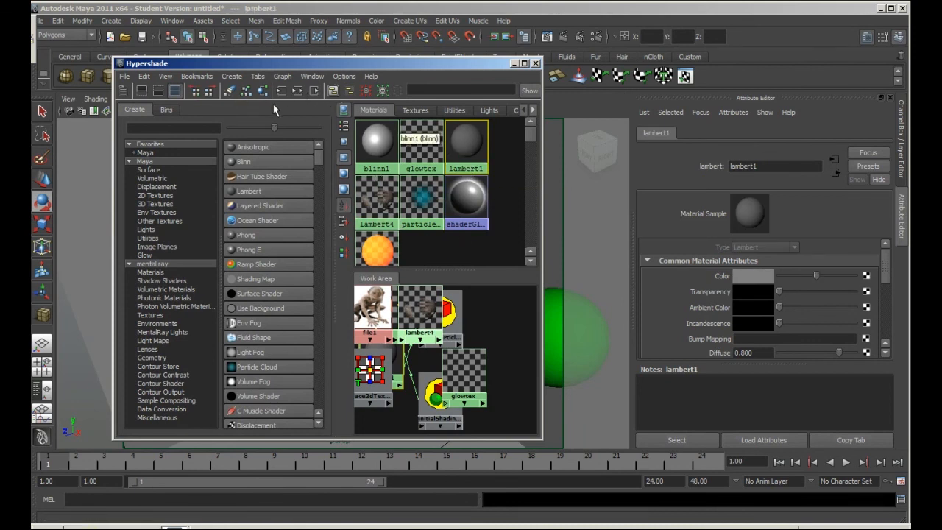
pyautogui.click(228, 92)
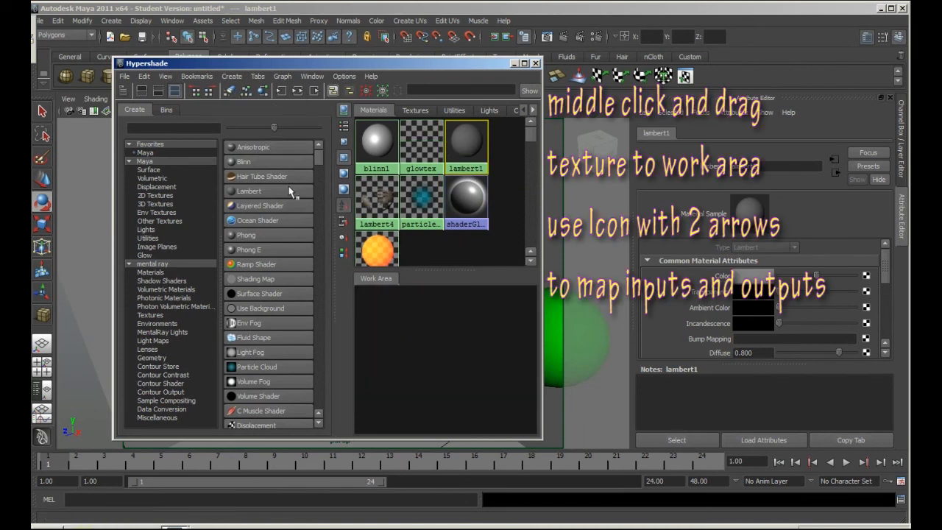
pyautogui.moveTo(466, 144); pyautogui.dragTo(431, 349, button='middle')
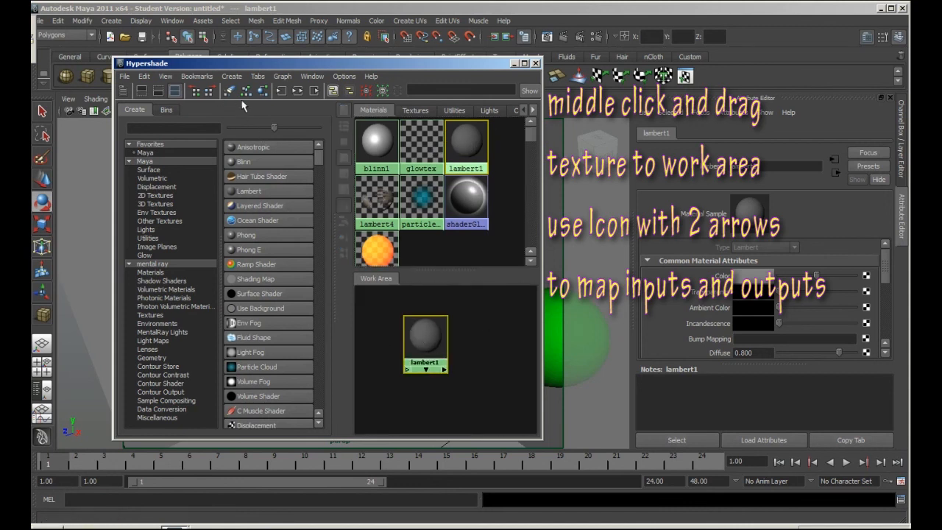
pyautogui.click(297, 90)
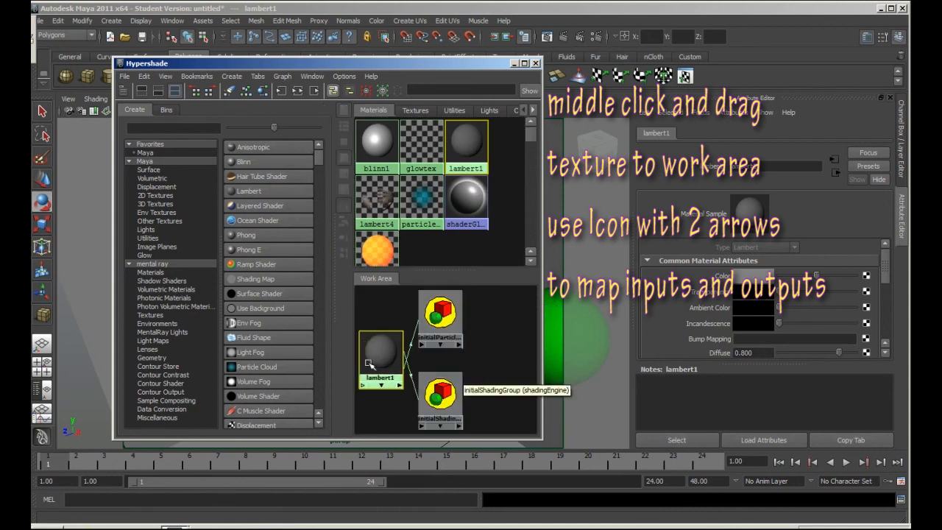
# - Clear the work area, place lambert4 in it, and graph that material's input and output connections
pyautogui.click(229, 91)
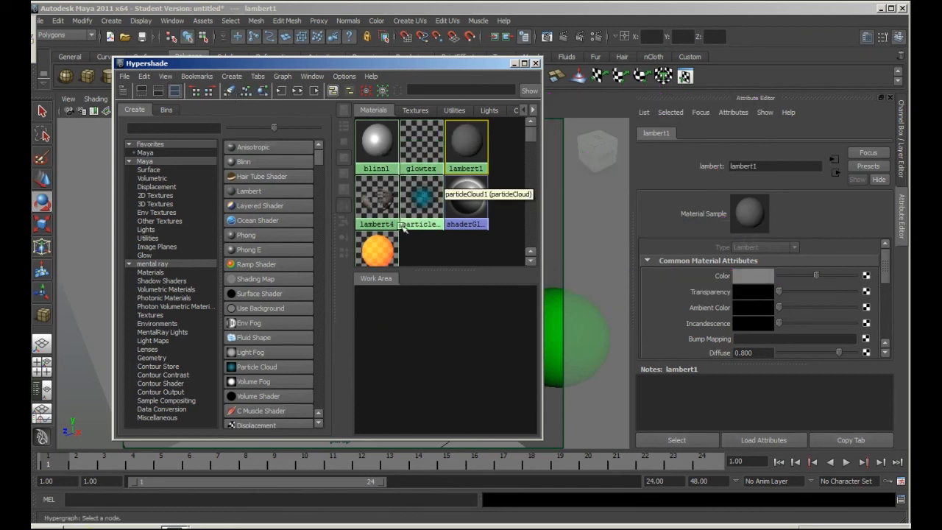
pyautogui.click(379, 202)
pyautogui.moveTo(384, 215); pyautogui.dragTo(431, 314, button='middle')
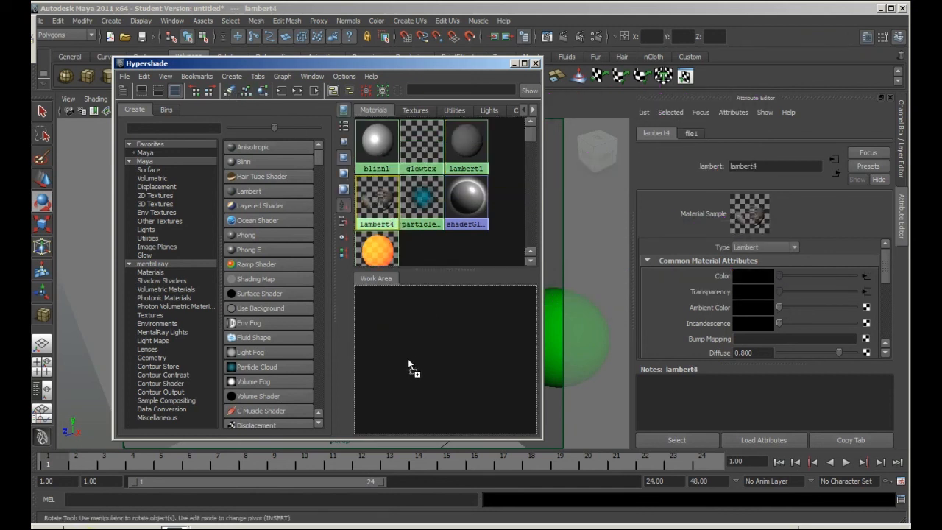
pyautogui.moveTo(408, 360); pyautogui.dragTo(409, 359, button='middle')
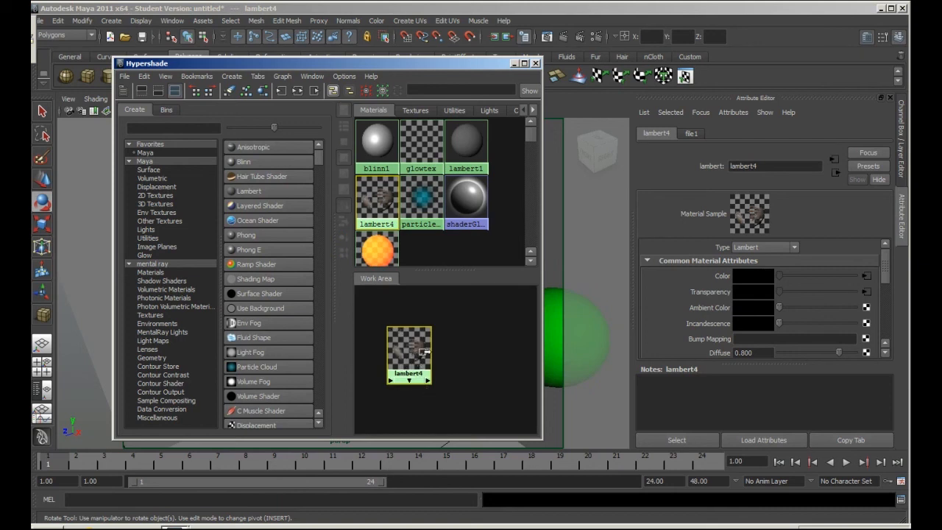
pyautogui.click(298, 93)
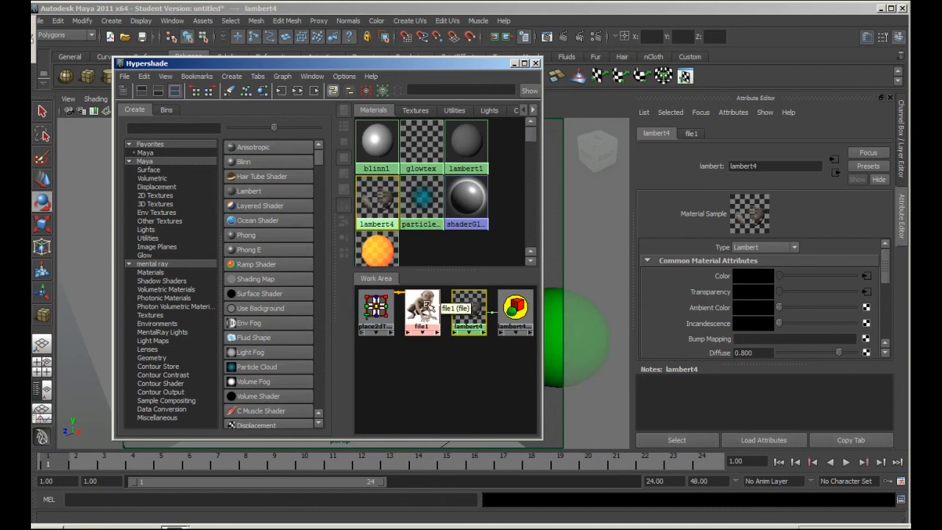